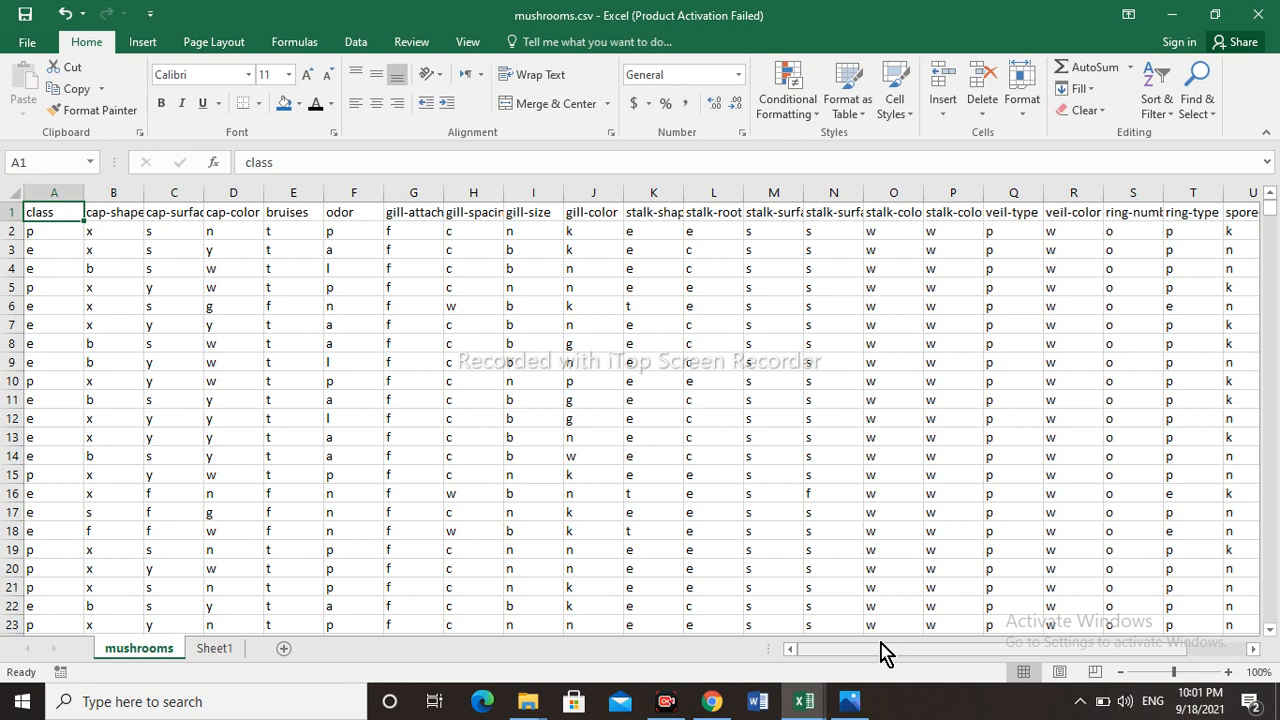
- Open the print settings for the mushrooms sheet and set the number of copies to 1
{"action": "left_click", "coordinate": [28, 50]}
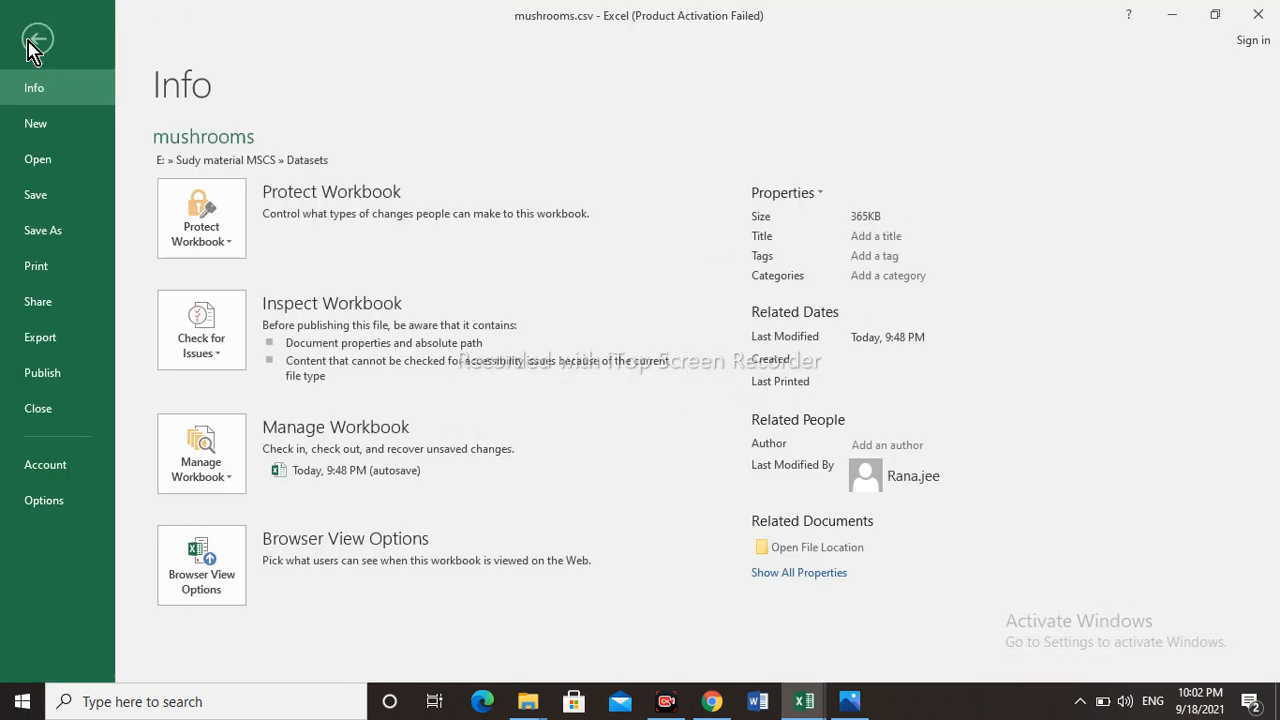
{"action": "left_click", "coordinate": [49, 270]}
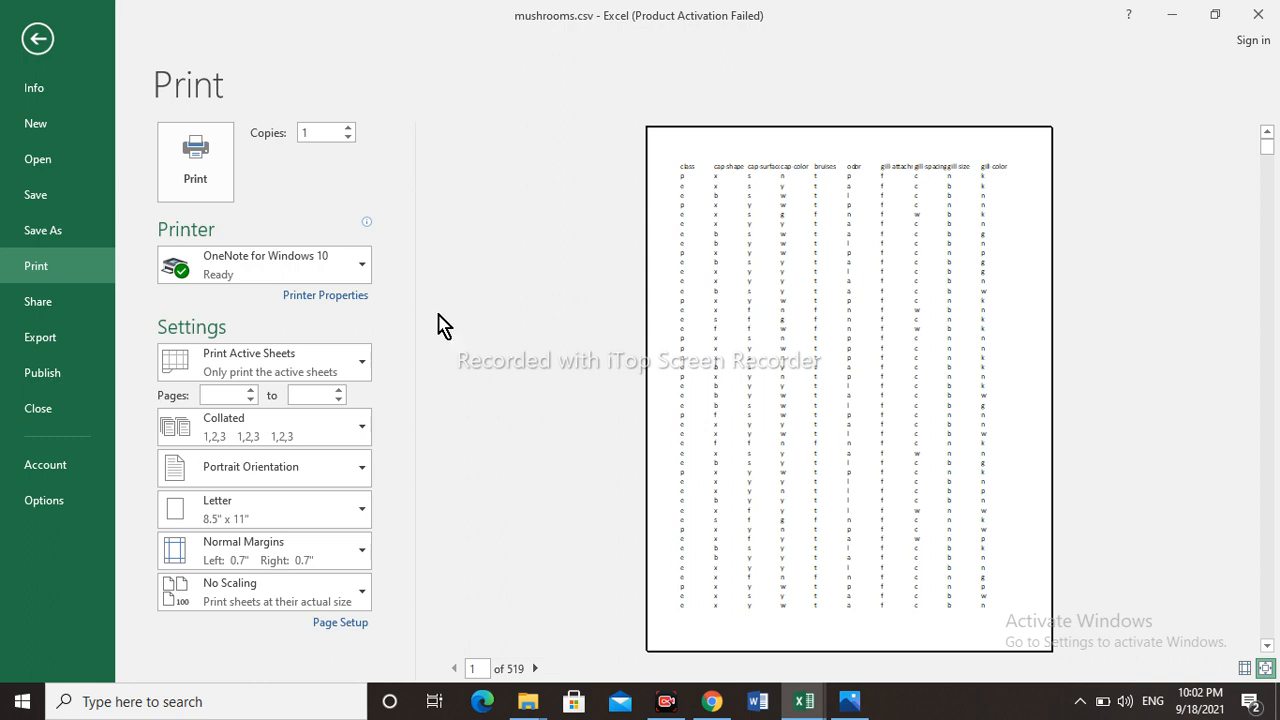
{"action": "left_click", "coordinate": [345, 127]}
{"action": "left_click", "coordinate": [345, 127]}
{"action": "left_click", "coordinate": [345, 128]}
{"action": "left_click", "coordinate": [345, 136]}
{"action": "left_click", "coordinate": [445, 147]}
- Review the available printers, and try Landscape orientation in the OneNote for Windows 10 printer properties before returning it to Portrait
{"action": "left_click", "coordinate": [364, 272]}
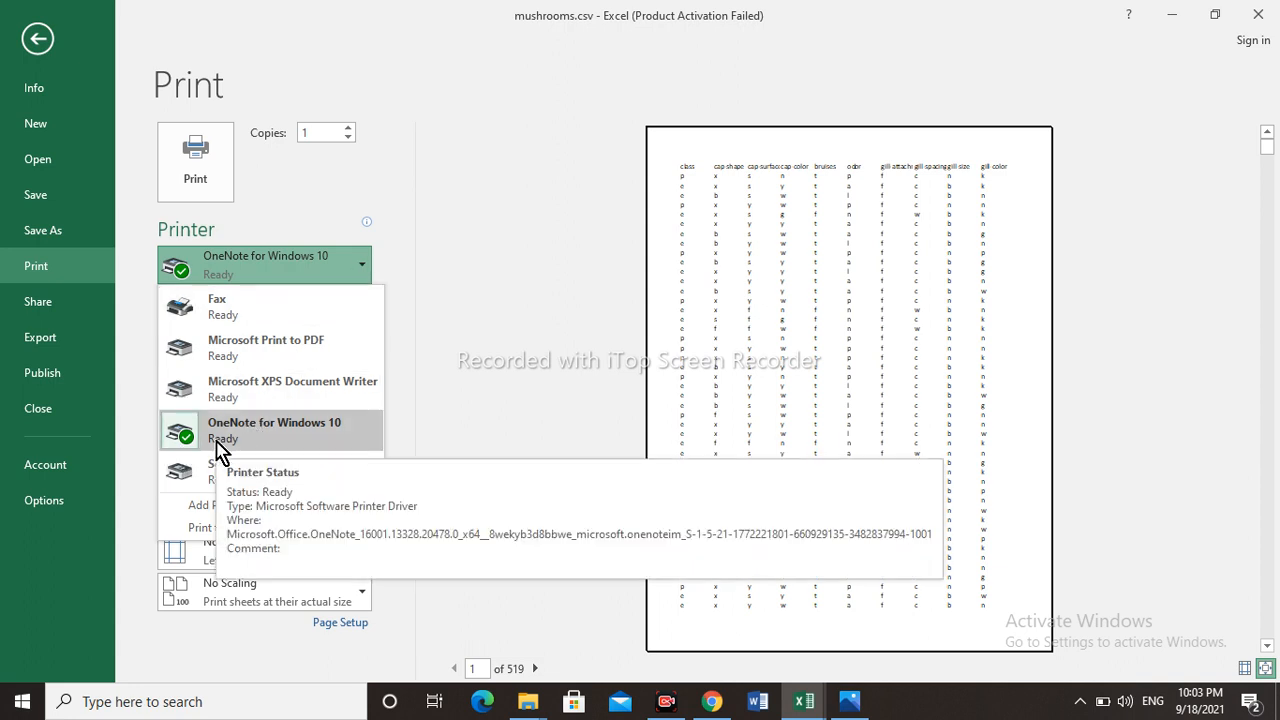
{"action": "left_click", "coordinate": [357, 266]}
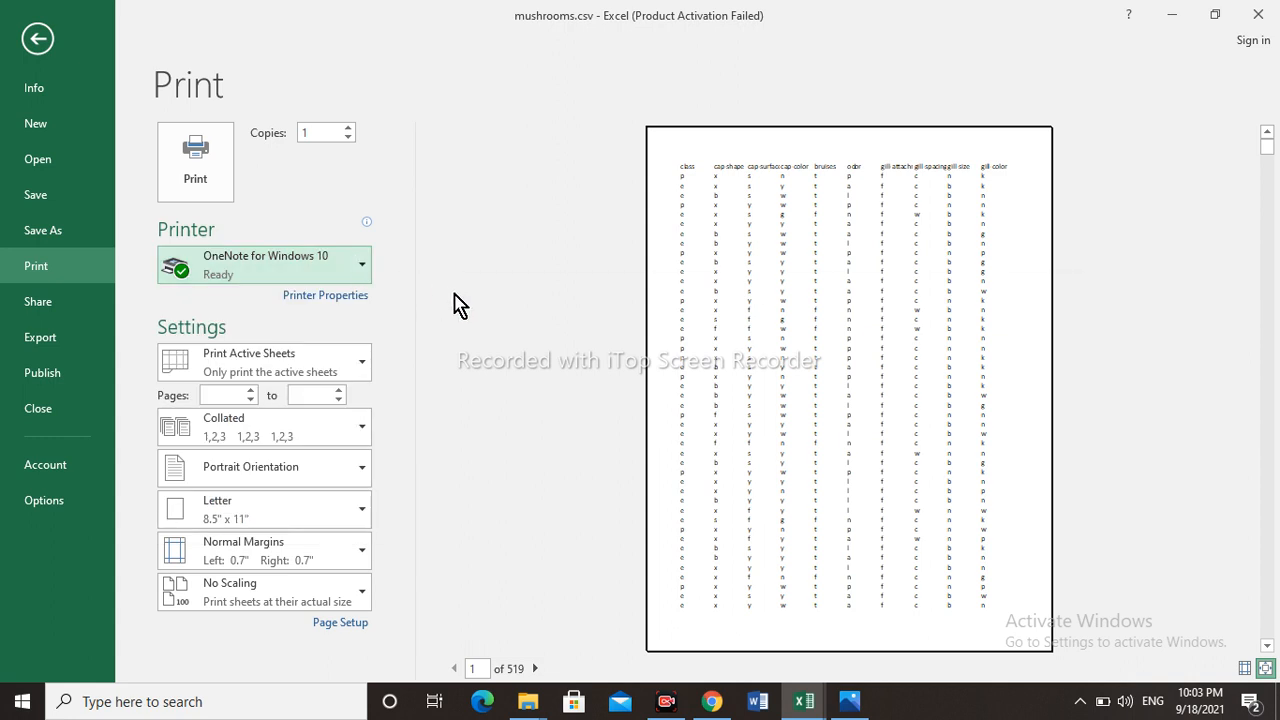
{"action": "left_click", "coordinate": [345, 296]}
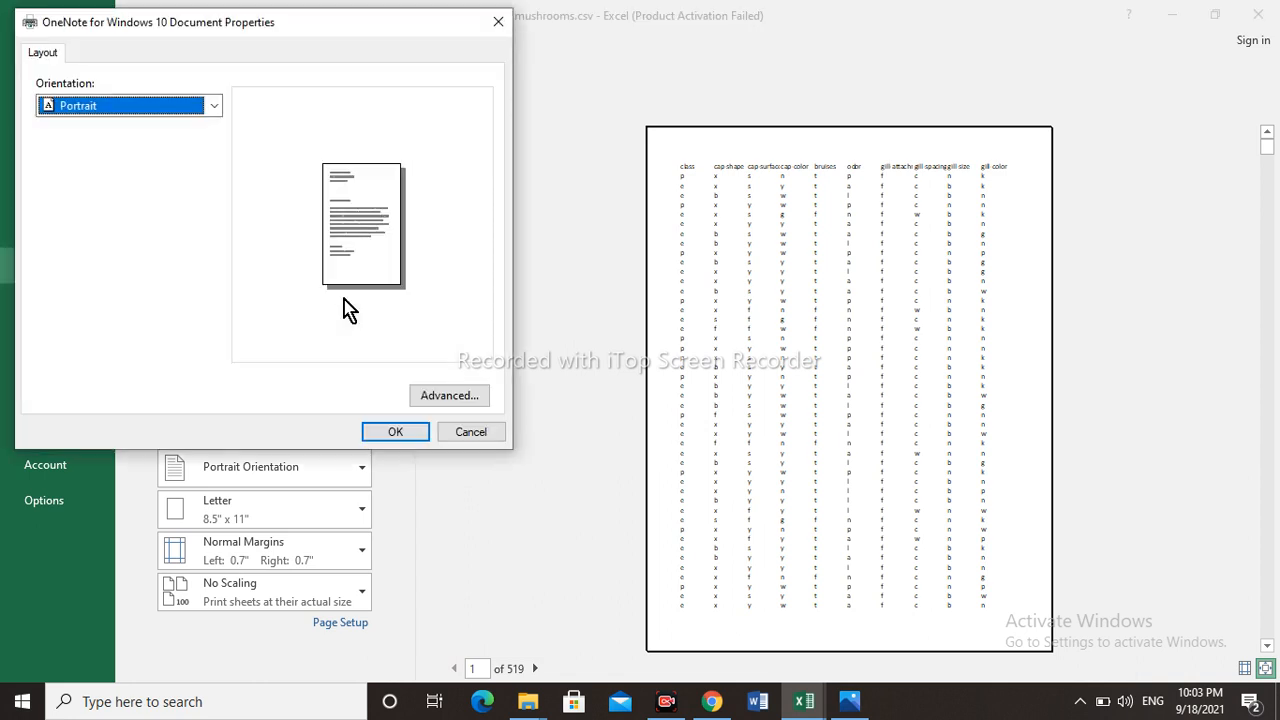
{"action": "left_click", "coordinate": [214, 106]}
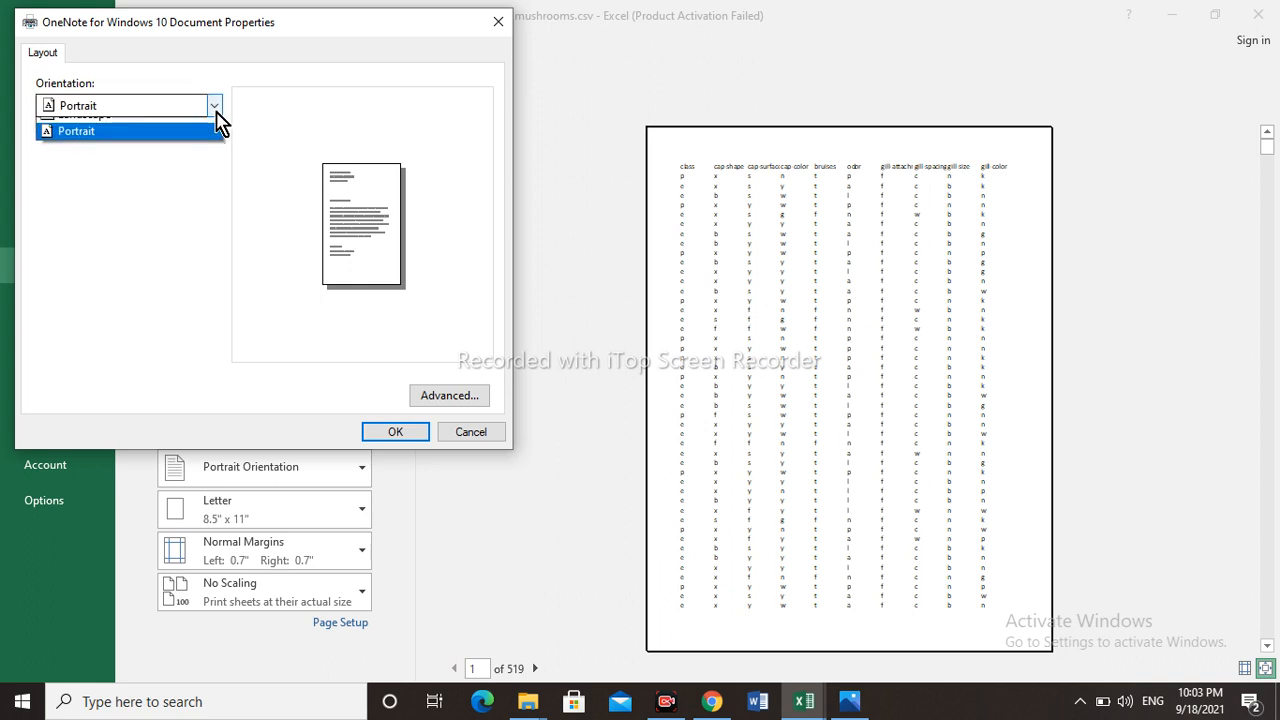
{"action": "left_click", "coordinate": [170, 128]}
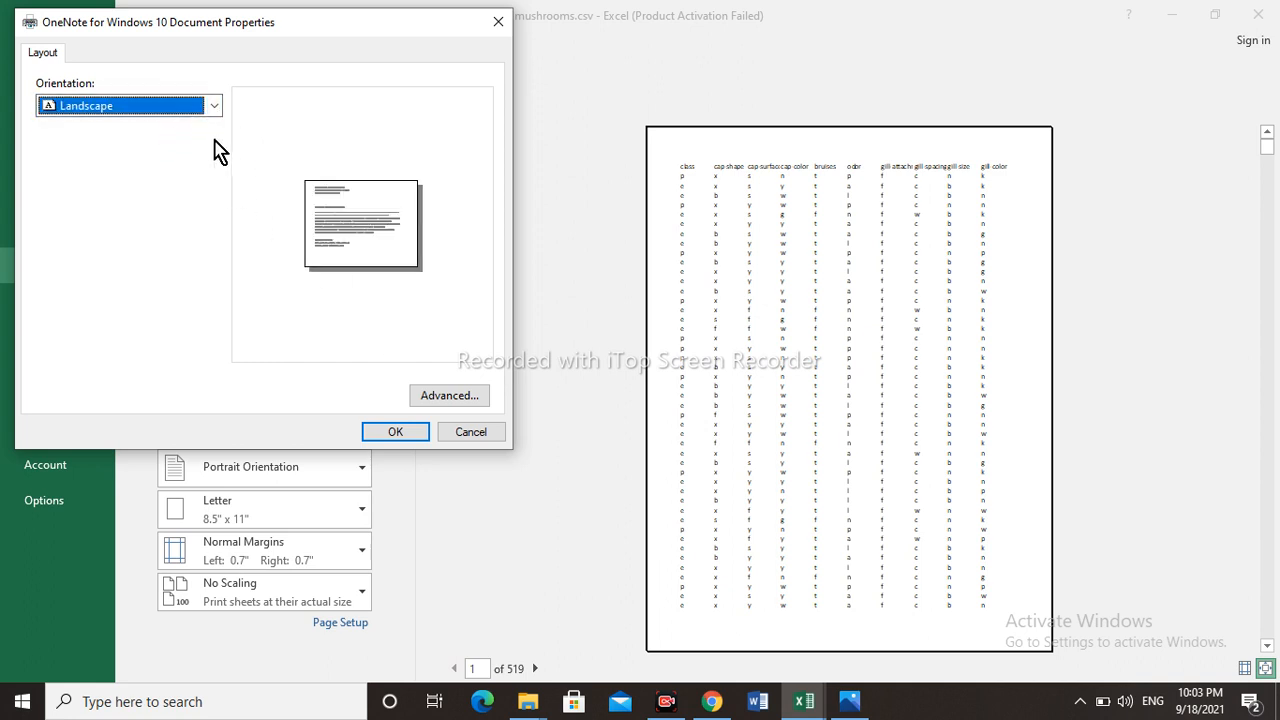
{"action": "left_click", "coordinate": [214, 110]}
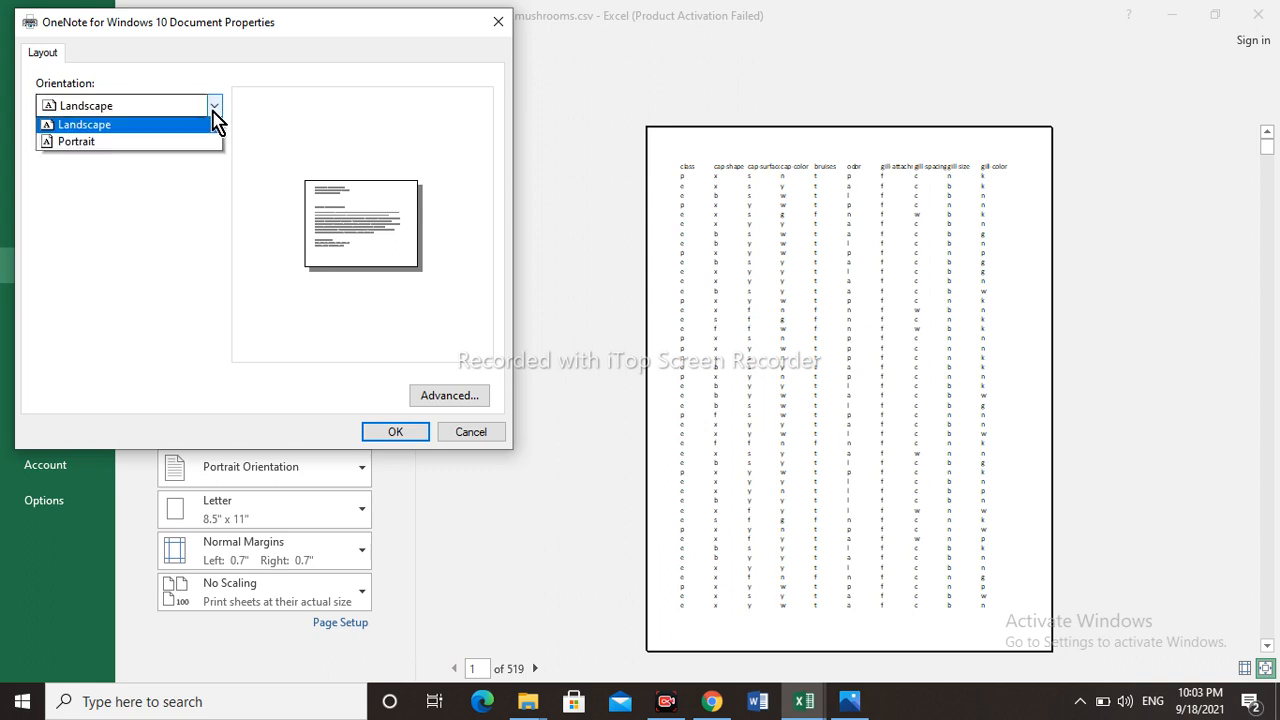
{"action": "left_click", "coordinate": [148, 146]}
- Check the paper size choices in the printer's advanced options, and close the printer properties without saving
{"action": "left_click", "coordinate": [430, 400]}
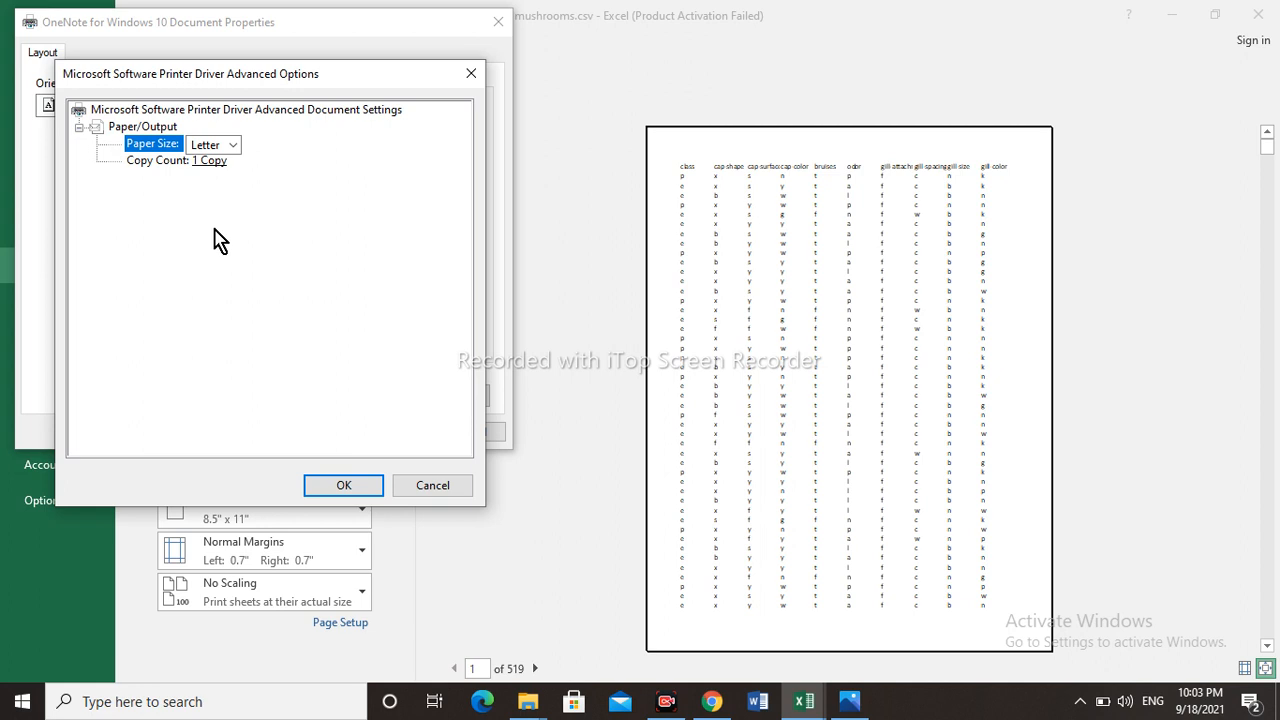
{"action": "left_click", "coordinate": [233, 148]}
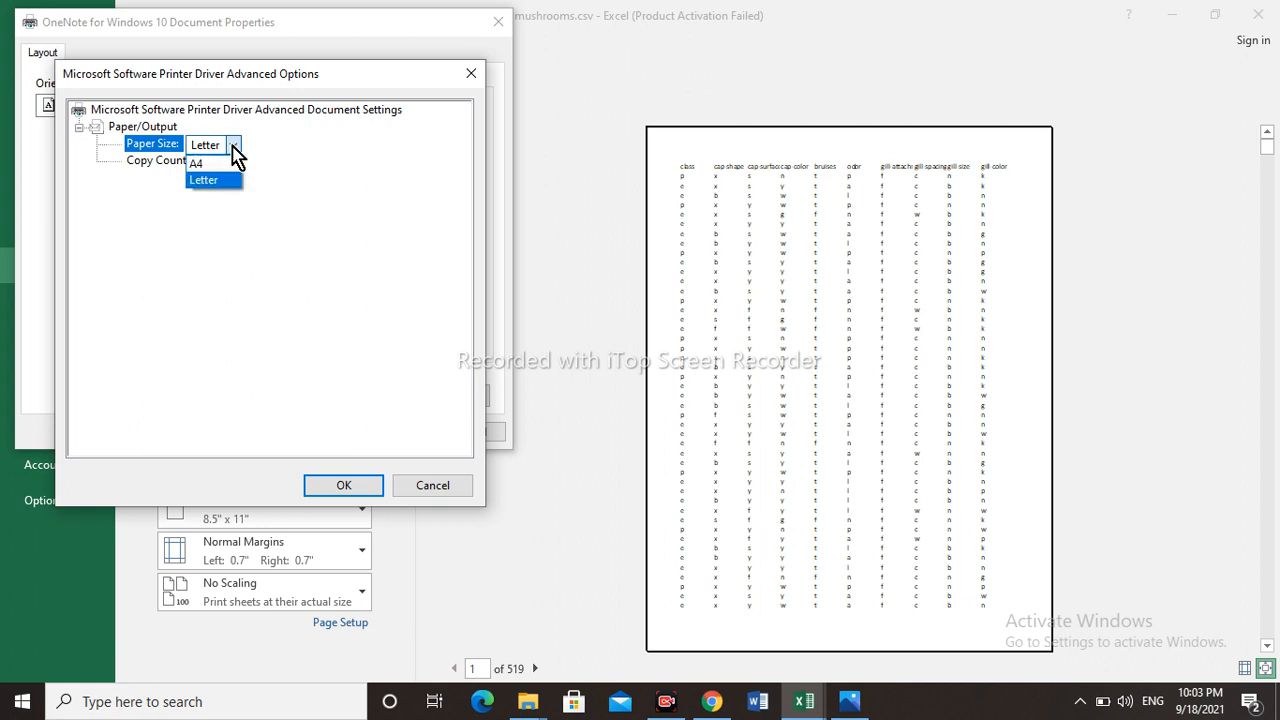
{"action": "left_click", "coordinate": [234, 150]}
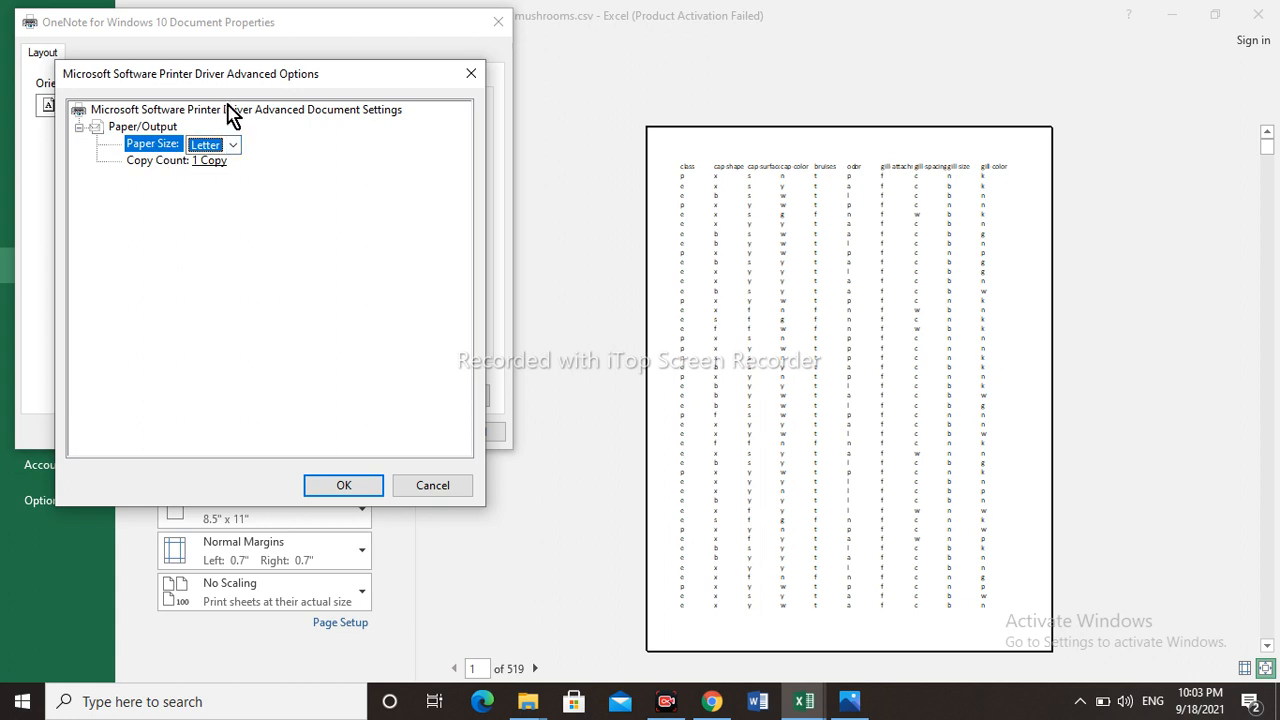
{"action": "left_click", "coordinate": [472, 76]}
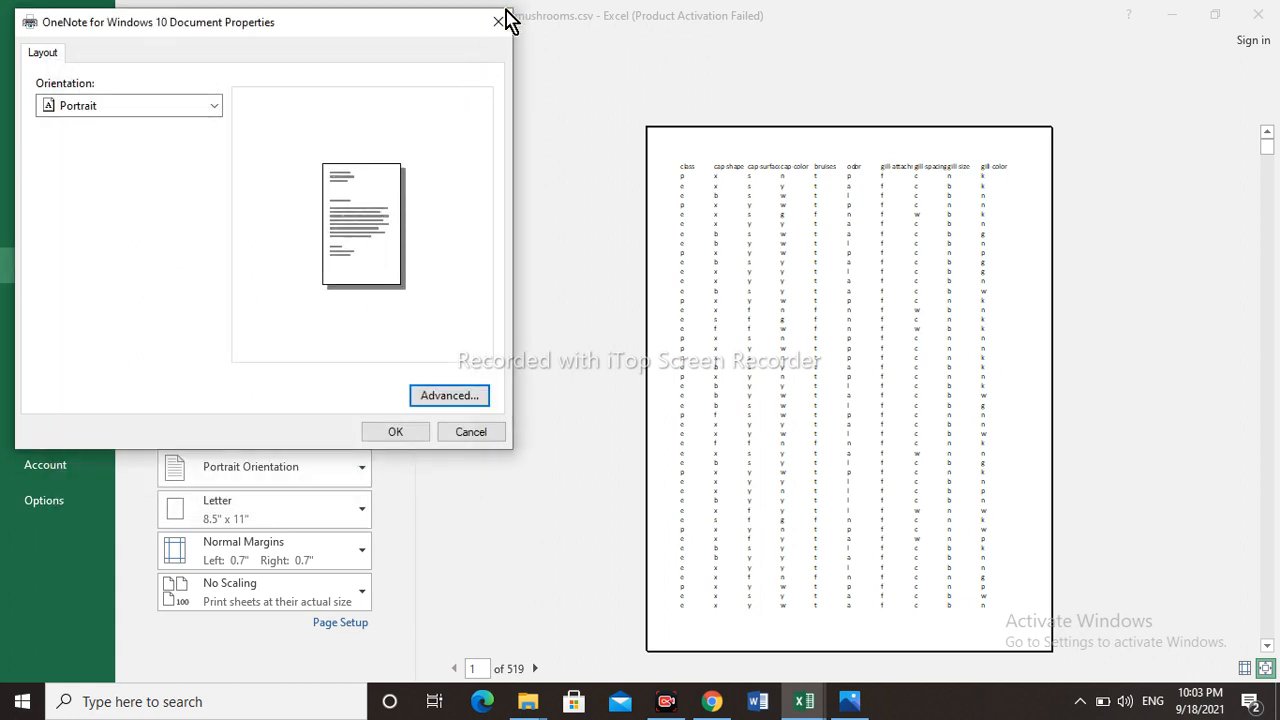
{"action": "left_click", "coordinate": [502, 21]}
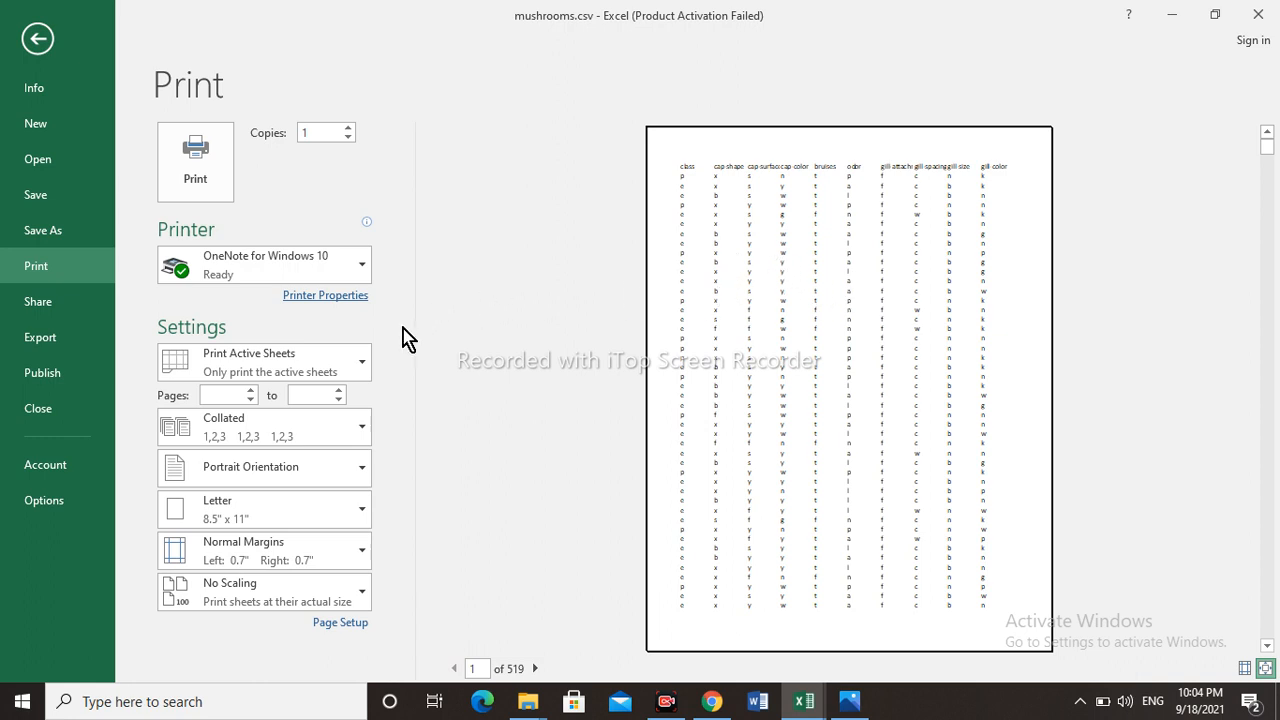
- Try Print Entire Workbook as the print range, and switch it to Print Selection
{"action": "left_click", "coordinate": [364, 366]}
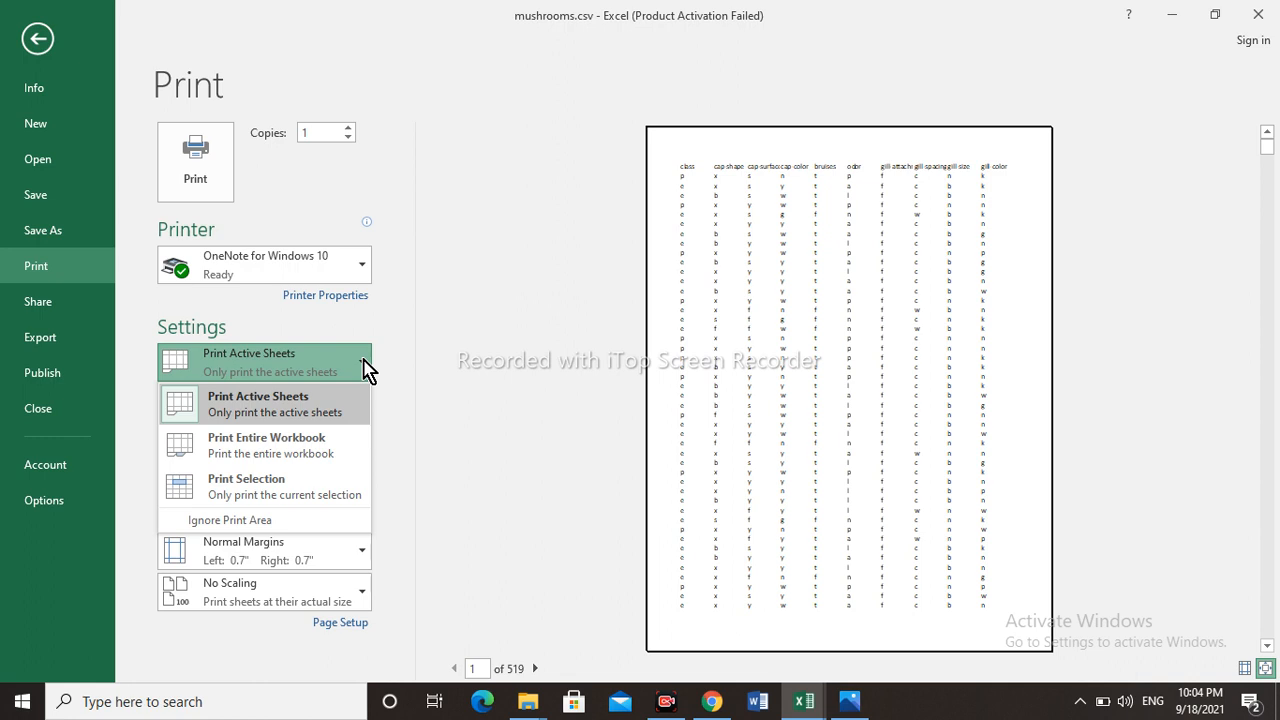
{"action": "left_click", "coordinate": [320, 446]}
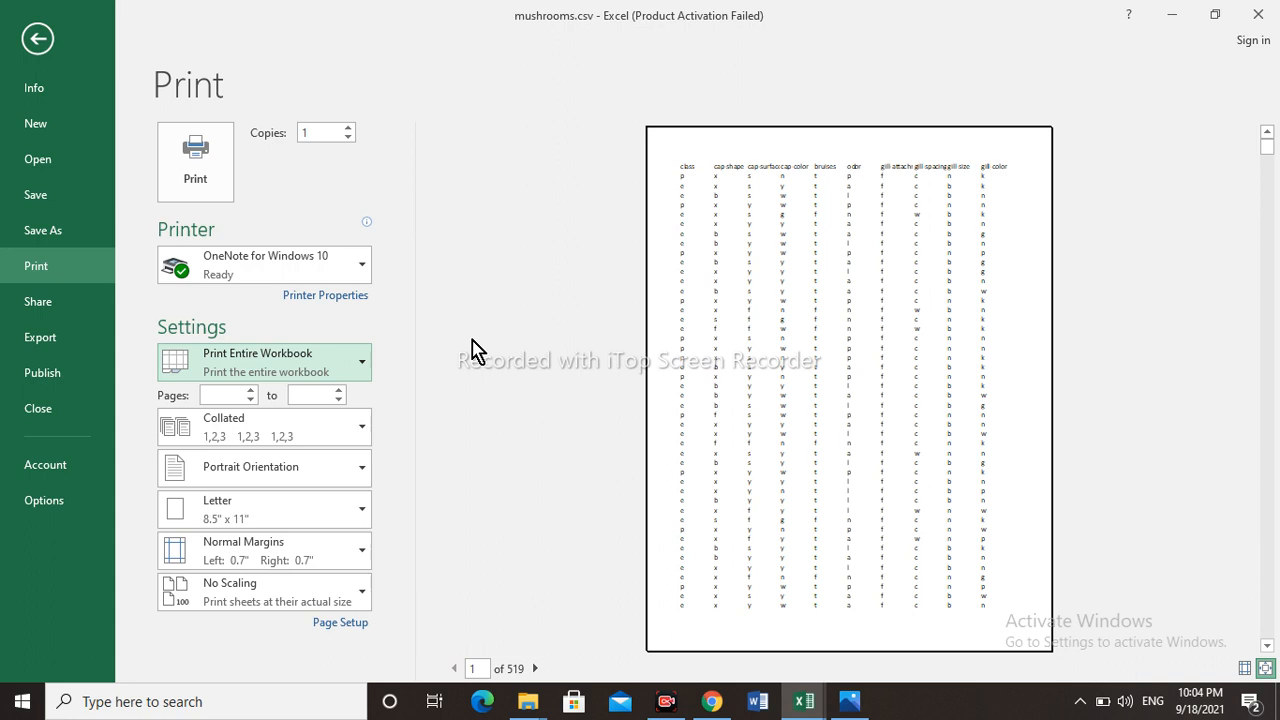
{"action": "left_click", "coordinate": [363, 366]}
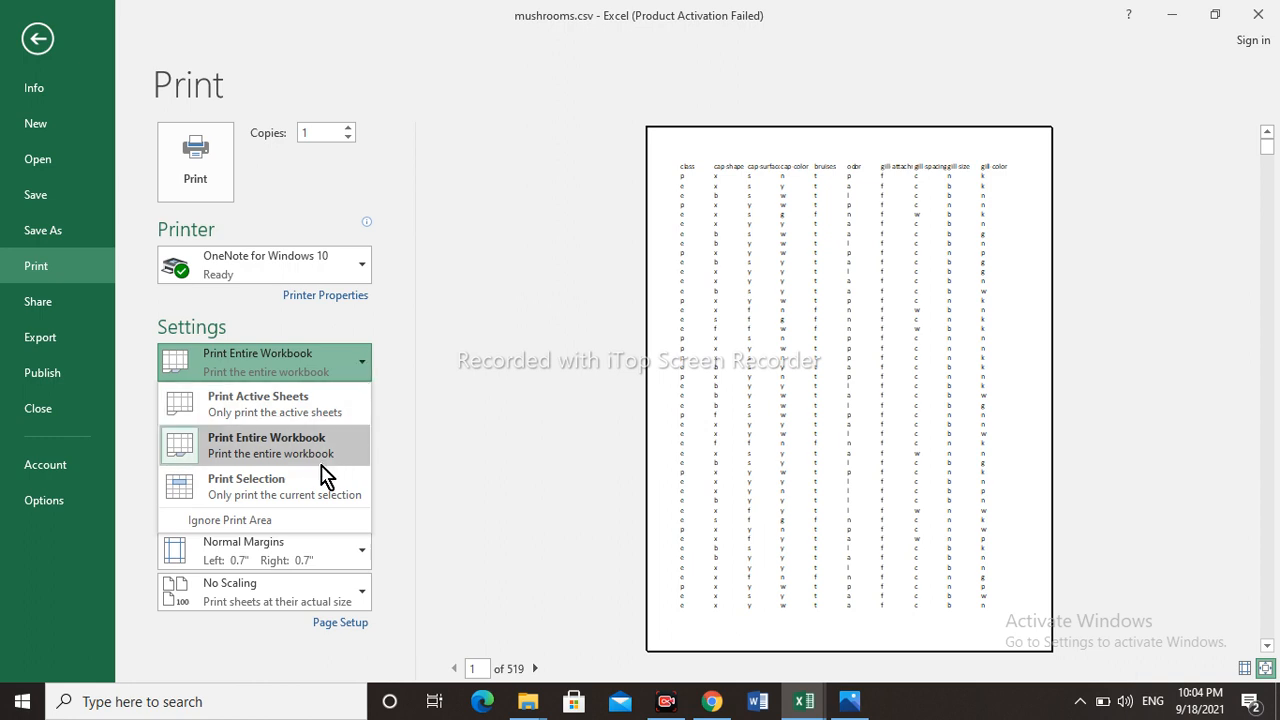
{"action": "left_click", "coordinate": [320, 490]}
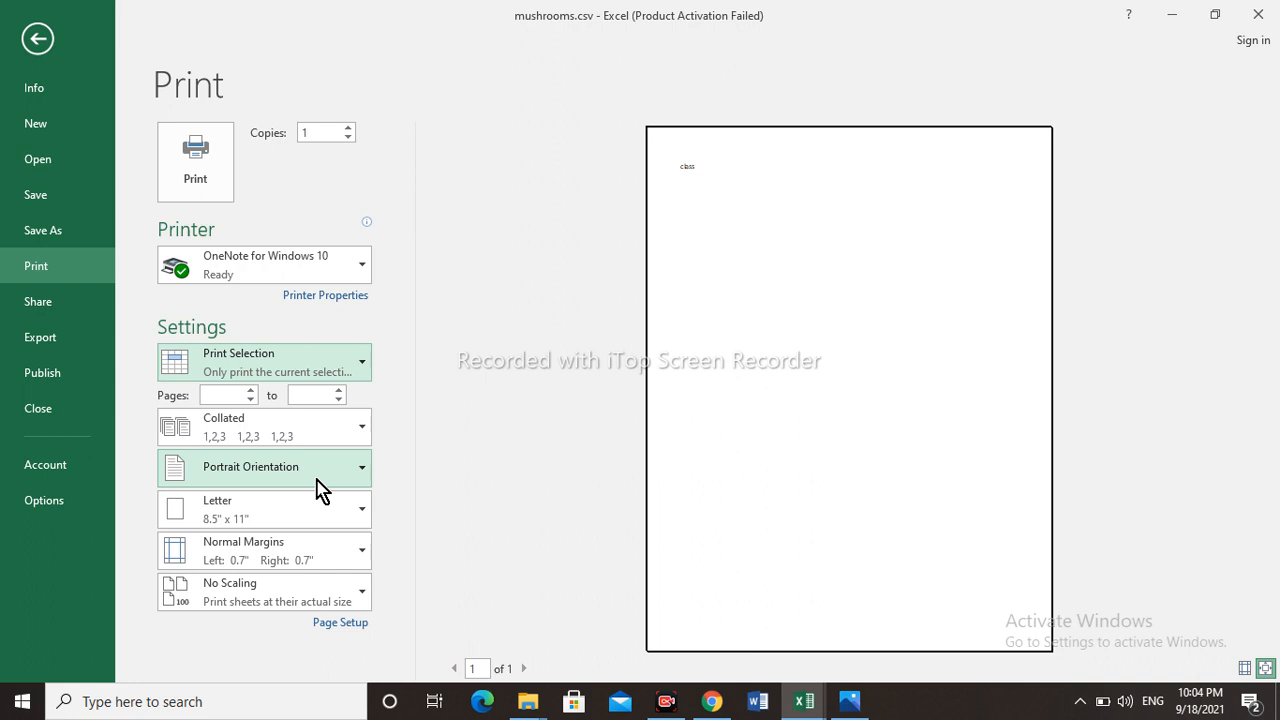
- Select cells B3:G10 in the mushrooms sheet and bring up the print preview of that selection
{"action": "left_click", "coordinate": [38, 42]}
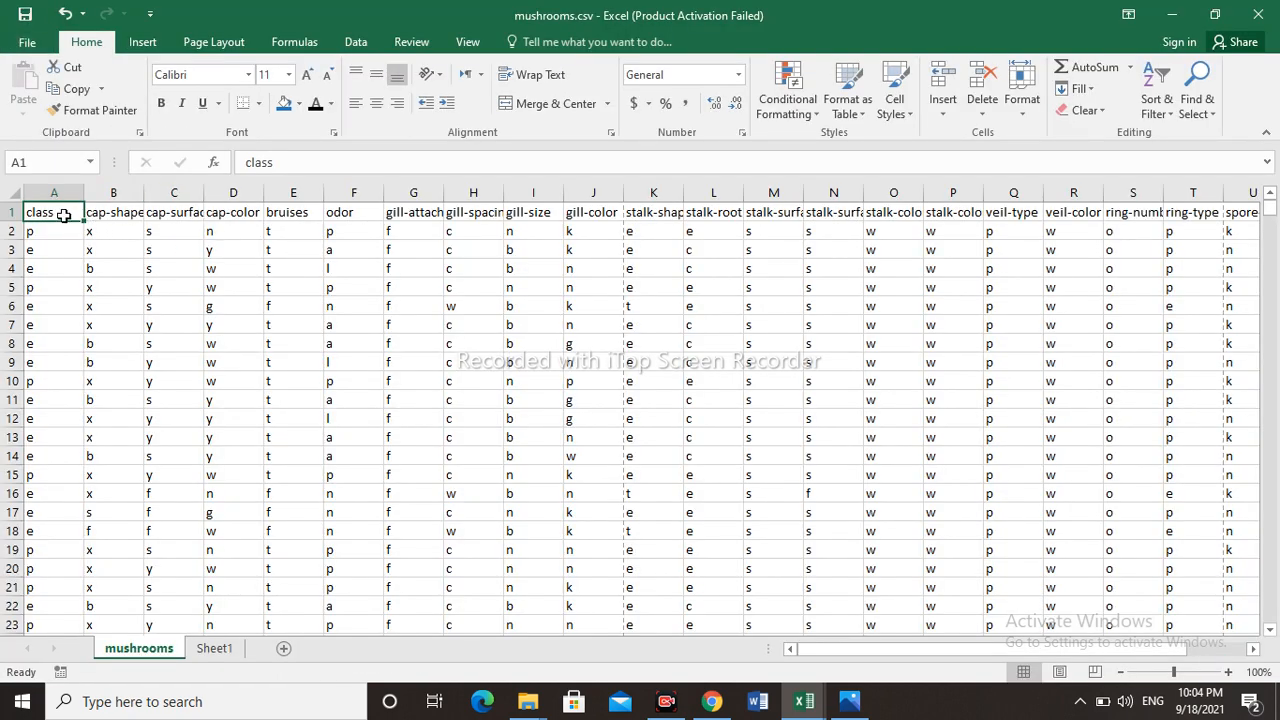
{"action": "left_click_drag", "start_coordinate": [129, 246], "coordinate": [390, 381]}
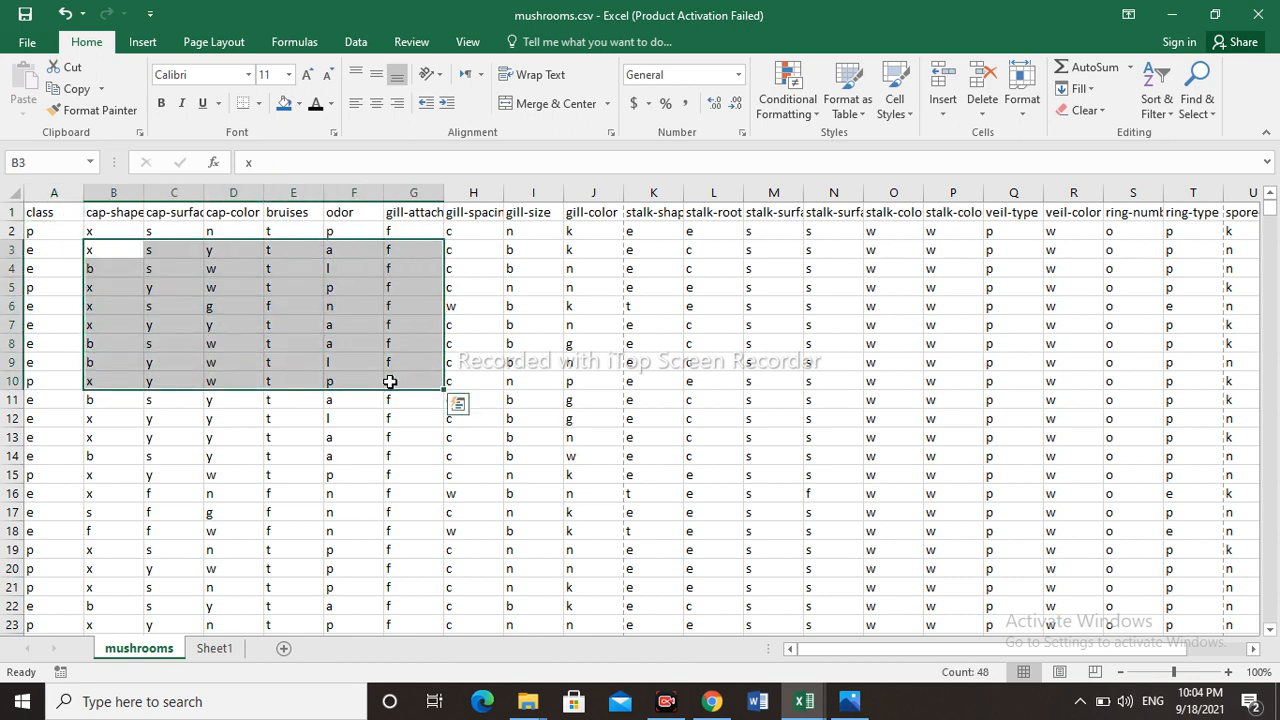
{"action": "left_click", "coordinate": [24, 45]}
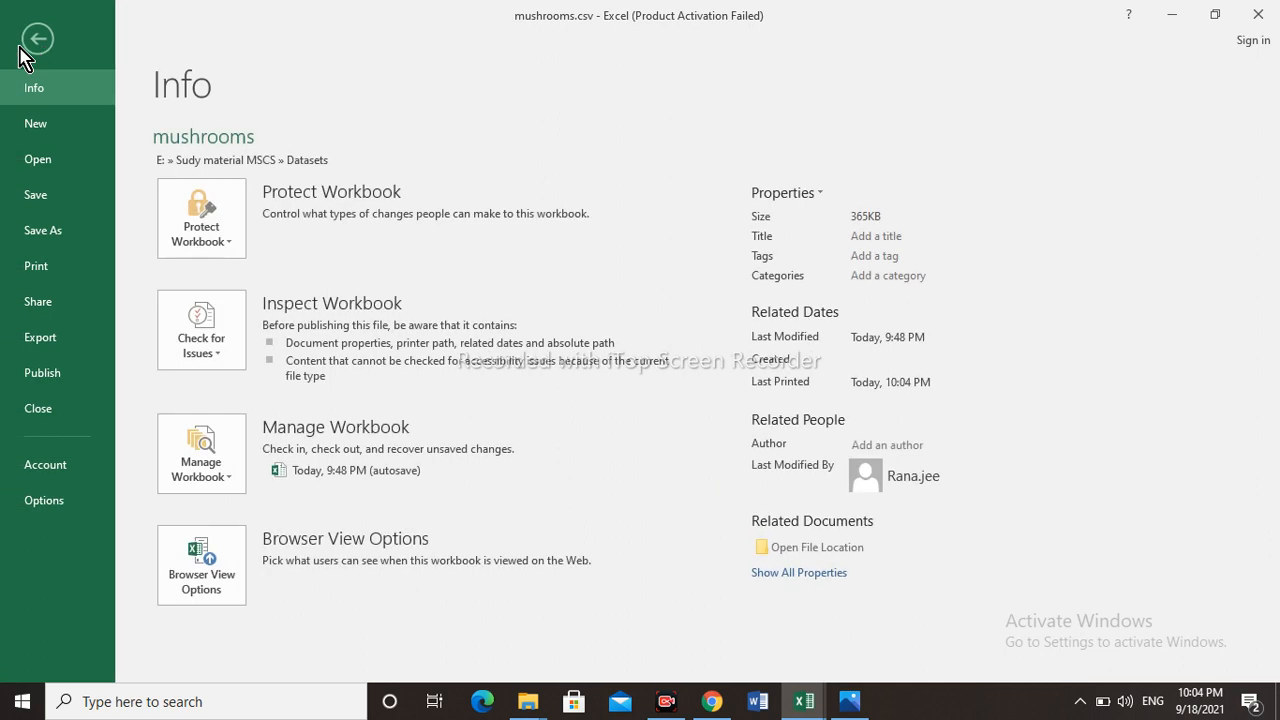
{"action": "left_click", "coordinate": [58, 280]}
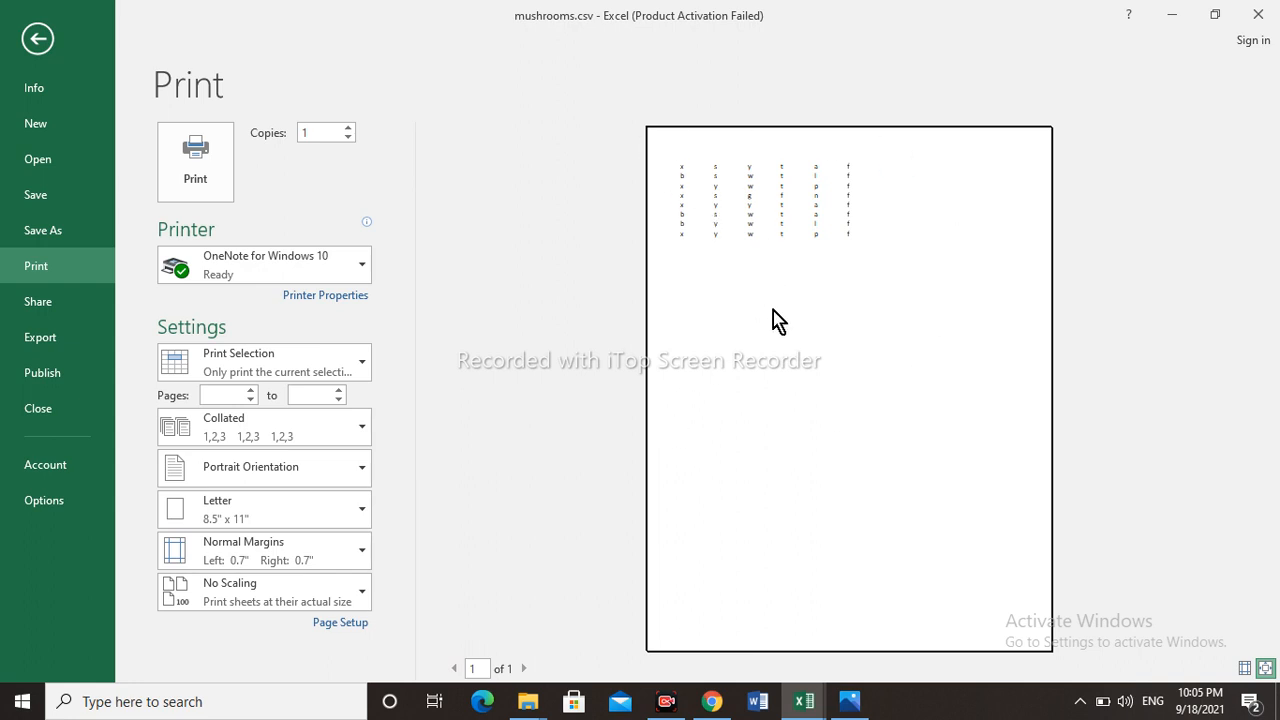
- Review the print range options and set the range to Print Active Sheets
{"action": "left_click", "coordinate": [364, 372]}
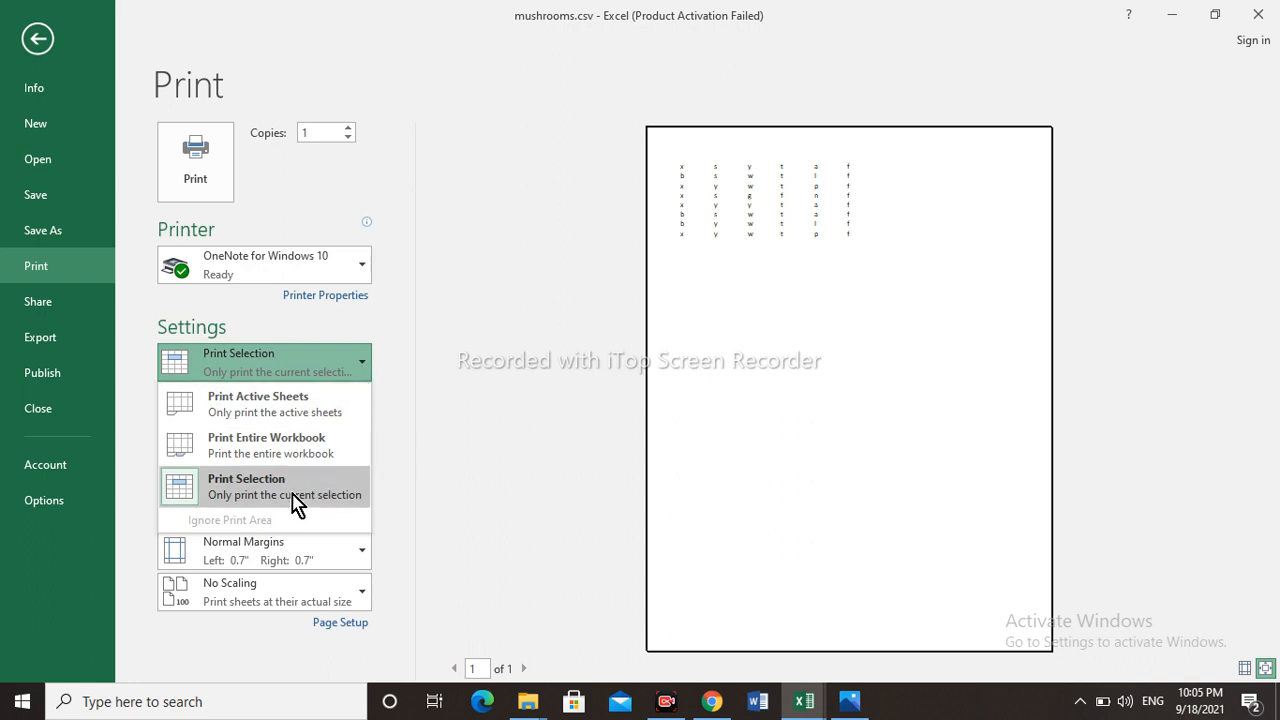
{"action": "left_click", "coordinate": [475, 449]}
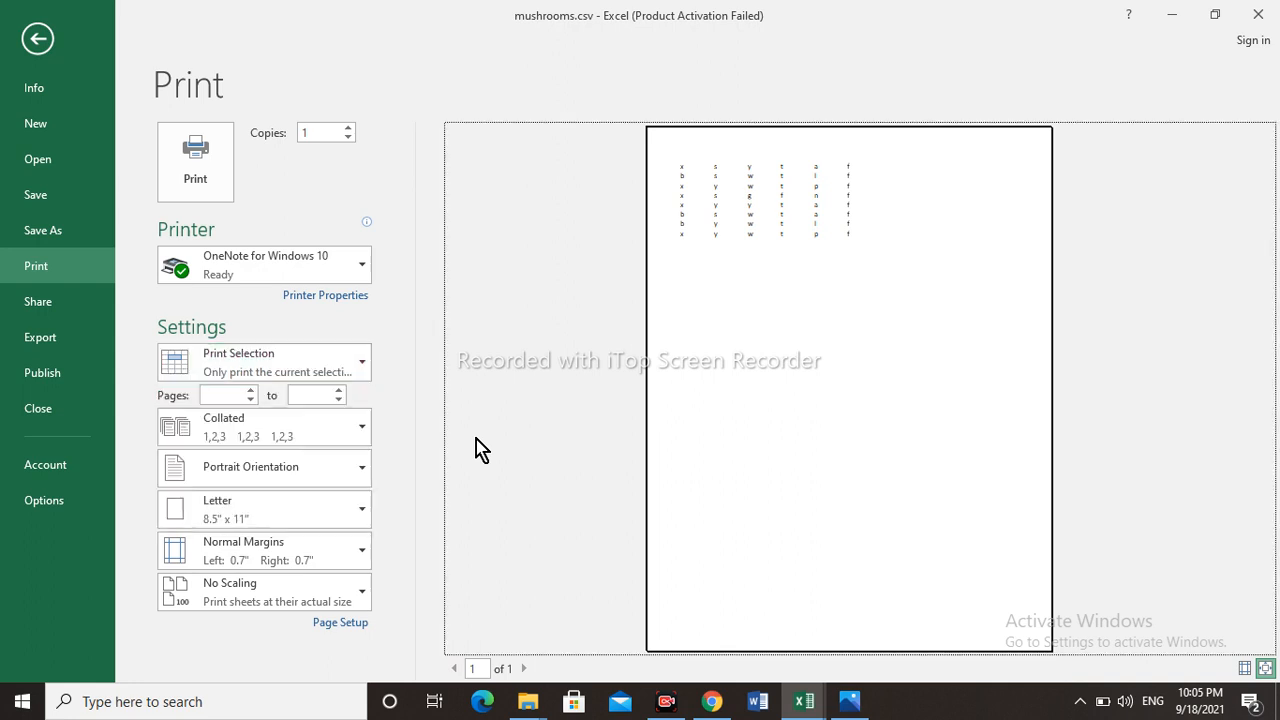
{"action": "left_click", "coordinate": [364, 369]}
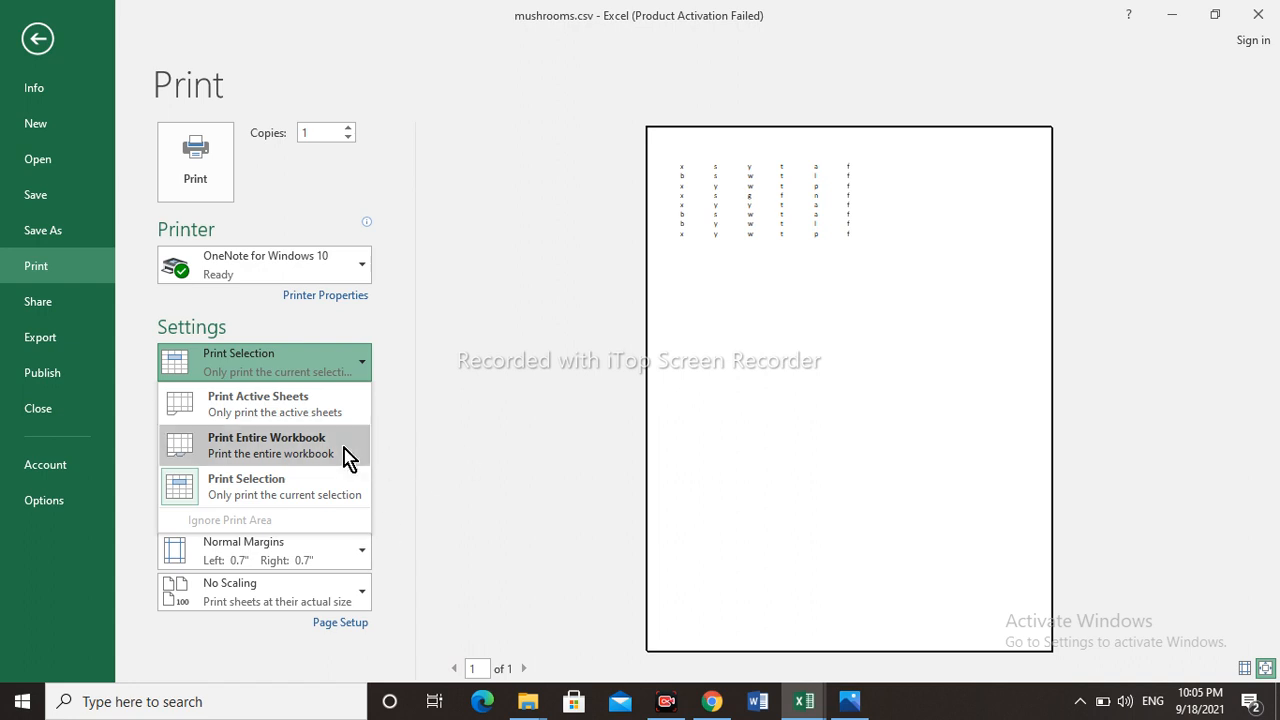
{"action": "left_click", "coordinate": [487, 465]}
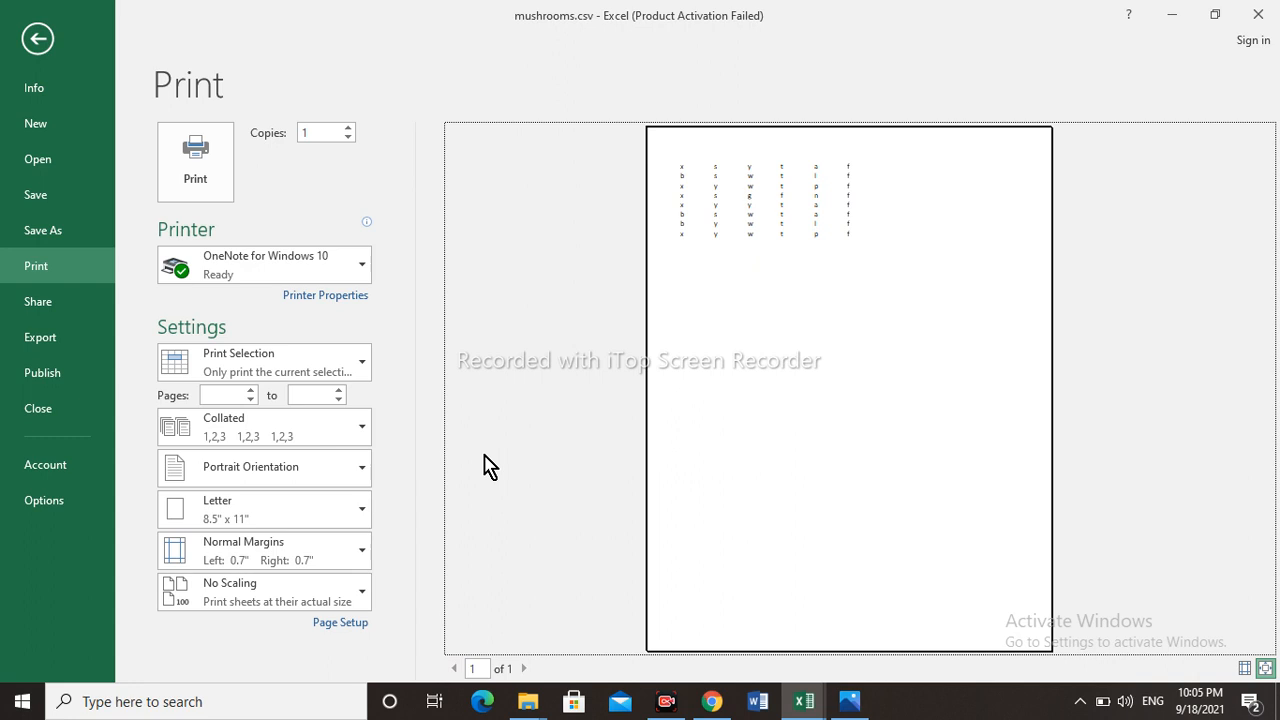
{"action": "left_click", "coordinate": [363, 369]}
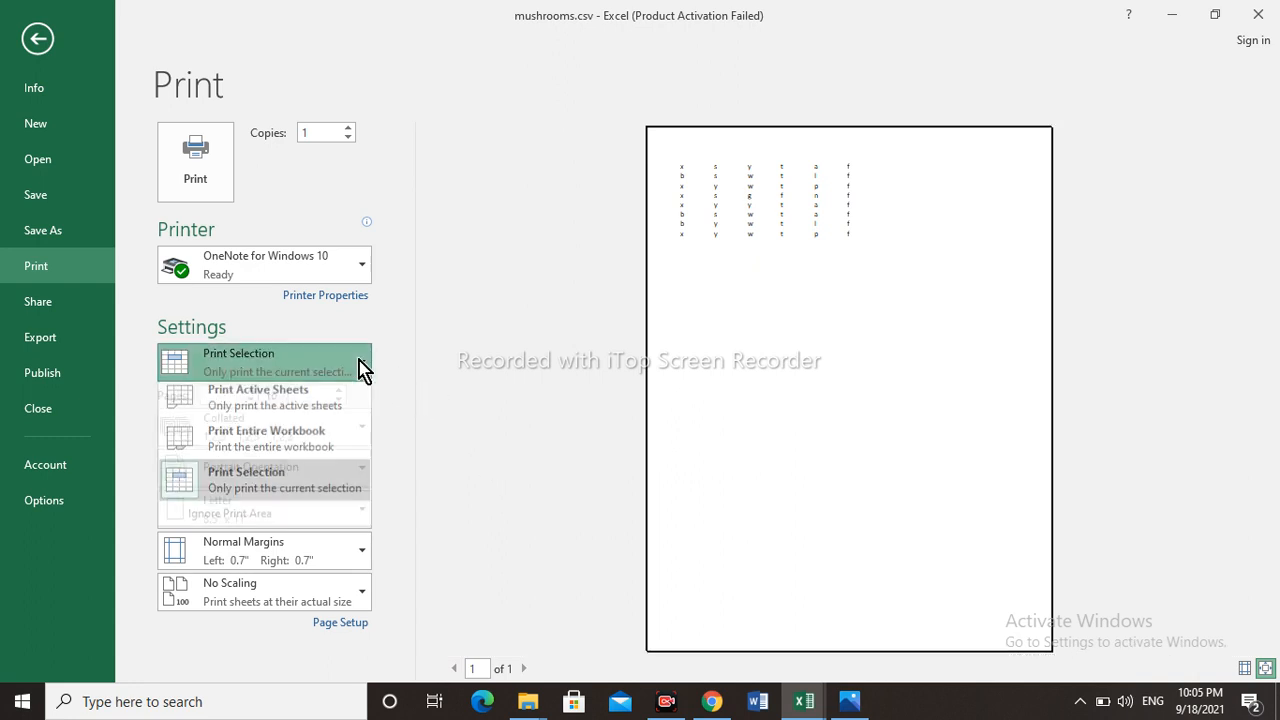
{"action": "left_click", "coordinate": [309, 405]}
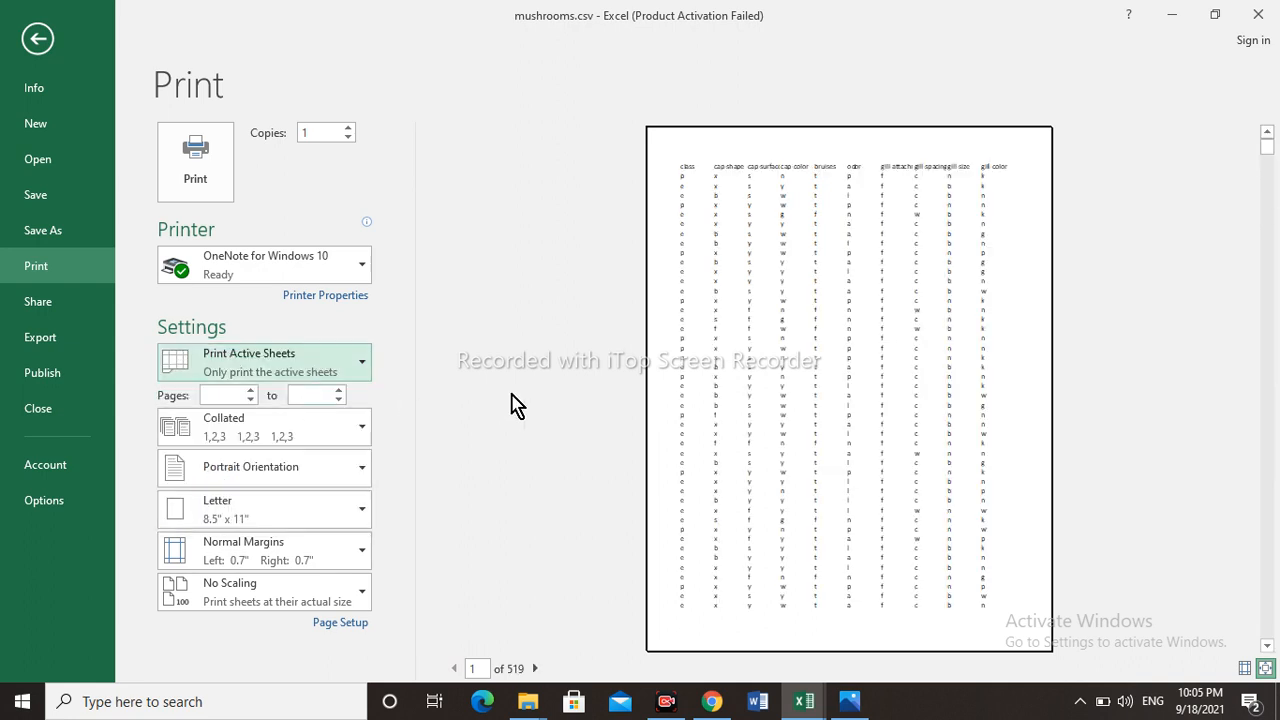
- Limit the printed pages to 2 to 10
{"action": "left_click", "coordinate": [231, 395]}
{"action": "type", "text": "2"}
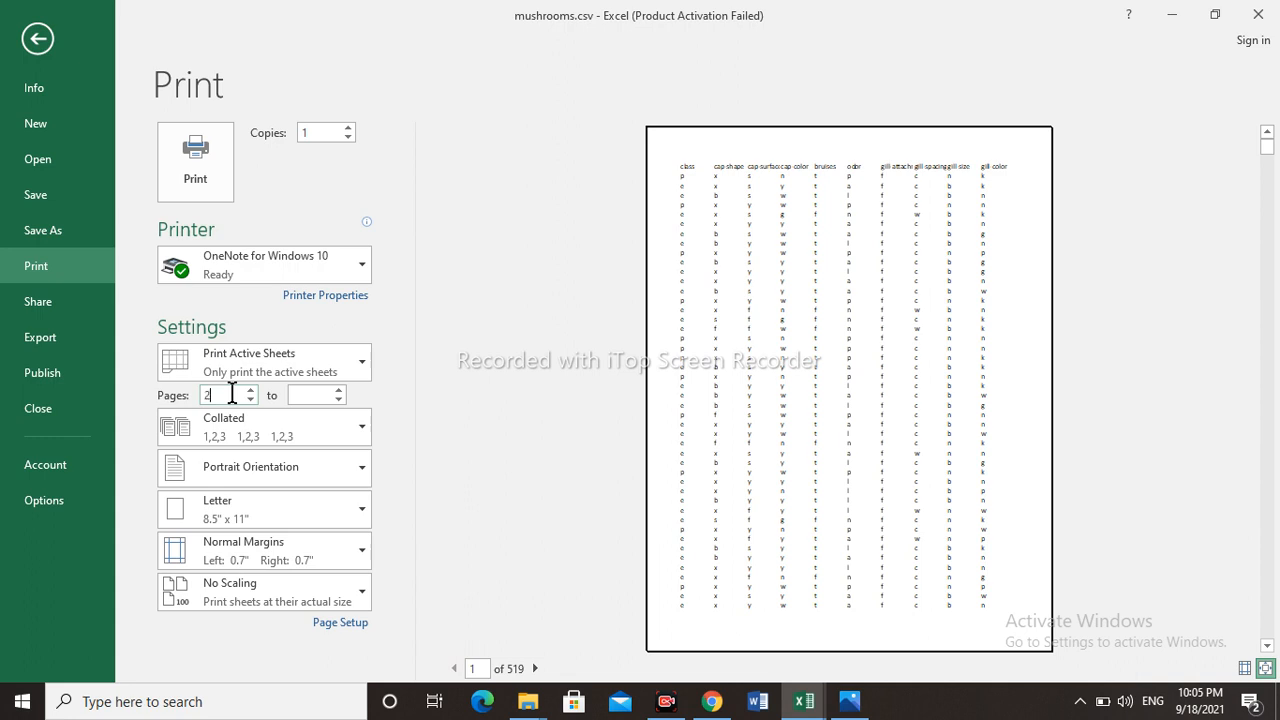
{"action": "left_click", "coordinate": [305, 397]}
{"action": "type", "text": "10"}
- Set the print range to Print Entire Workbook and clear both the start and end page numbers
{"action": "left_click", "coordinate": [365, 370]}
{"action": "left_click", "coordinate": [280, 446]}
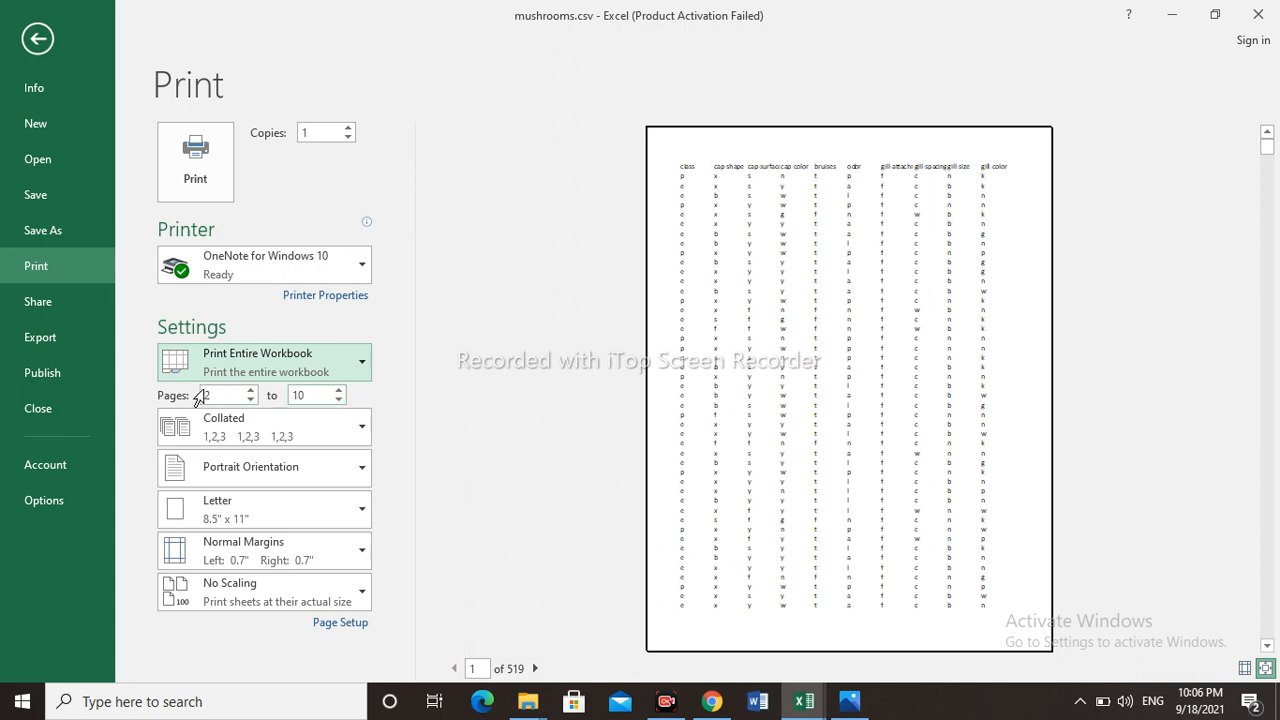
{"action": "double_click", "coordinate": [228, 394]}
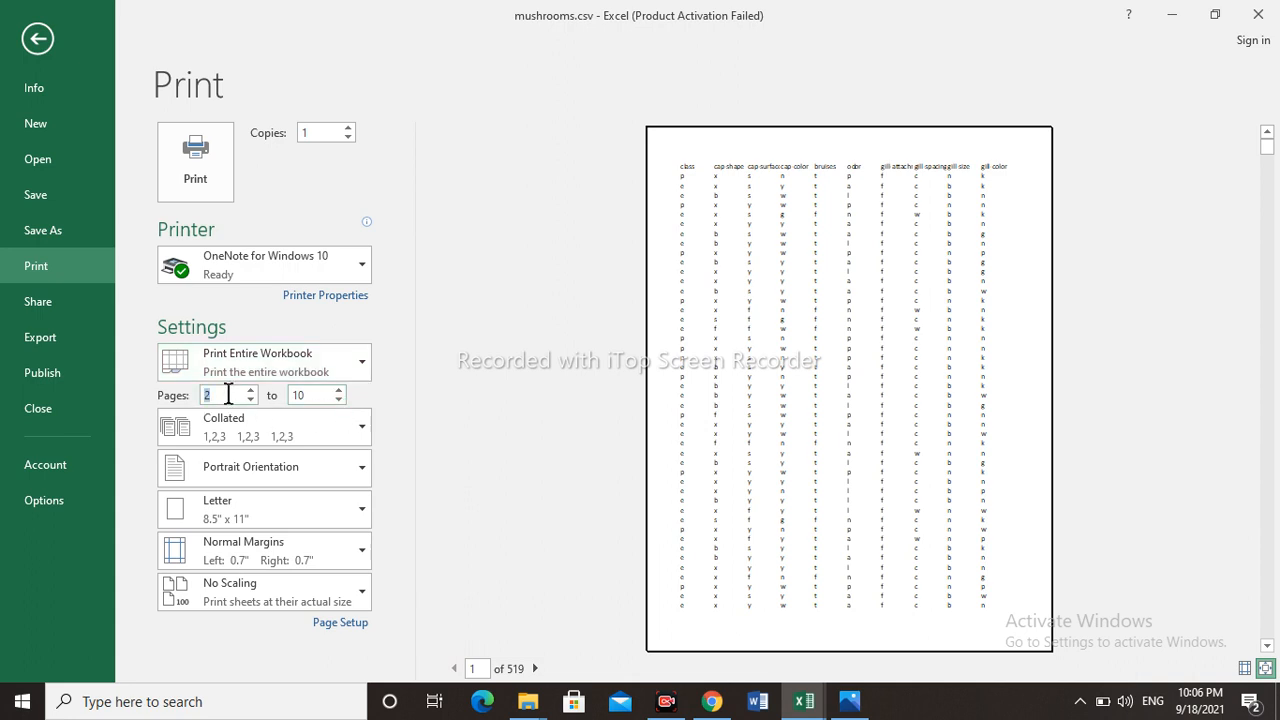
{"action": "key", "text": "BackSpace"}
{"action": "double_click", "coordinate": [309, 397]}
{"action": "key", "text": "BackSpace"}
- Check the collation options, keeping Collated, and set the page orientation to Landscape
{"action": "left_click", "coordinate": [368, 433]}
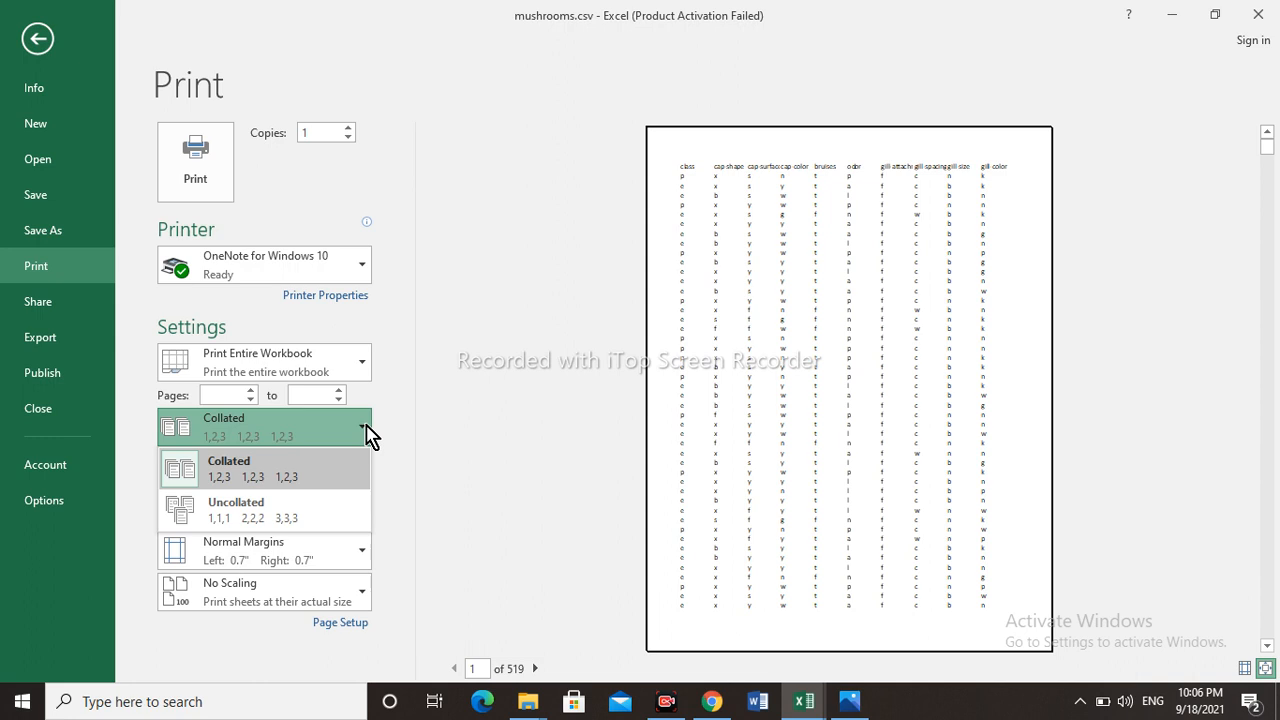
{"action": "left_click", "coordinate": [368, 436]}
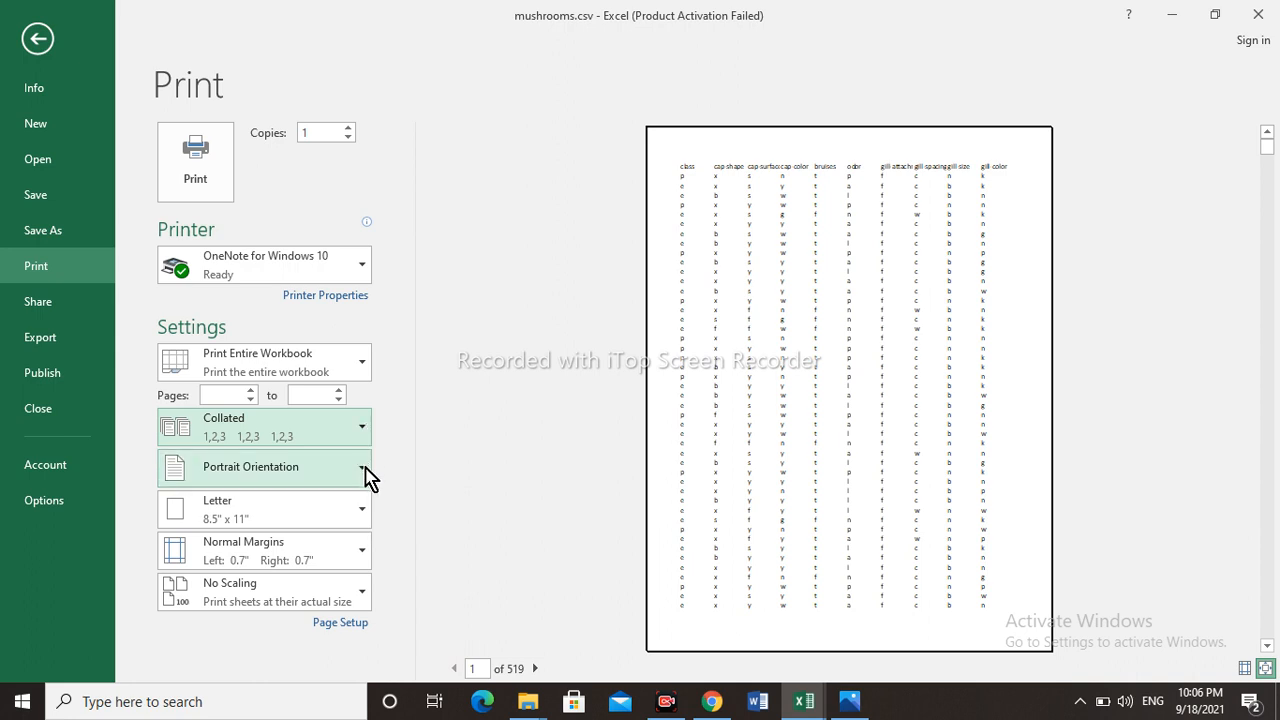
{"action": "left_click", "coordinate": [366, 474]}
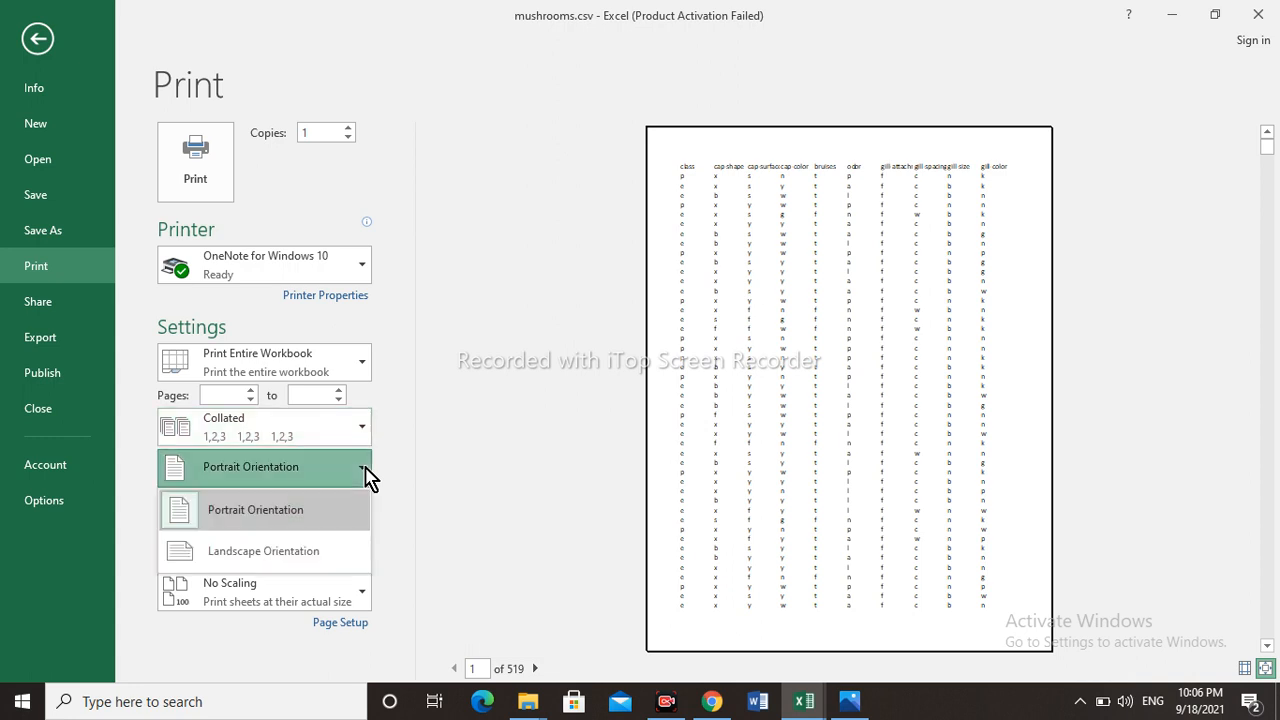
{"action": "left_click", "coordinate": [288, 551]}
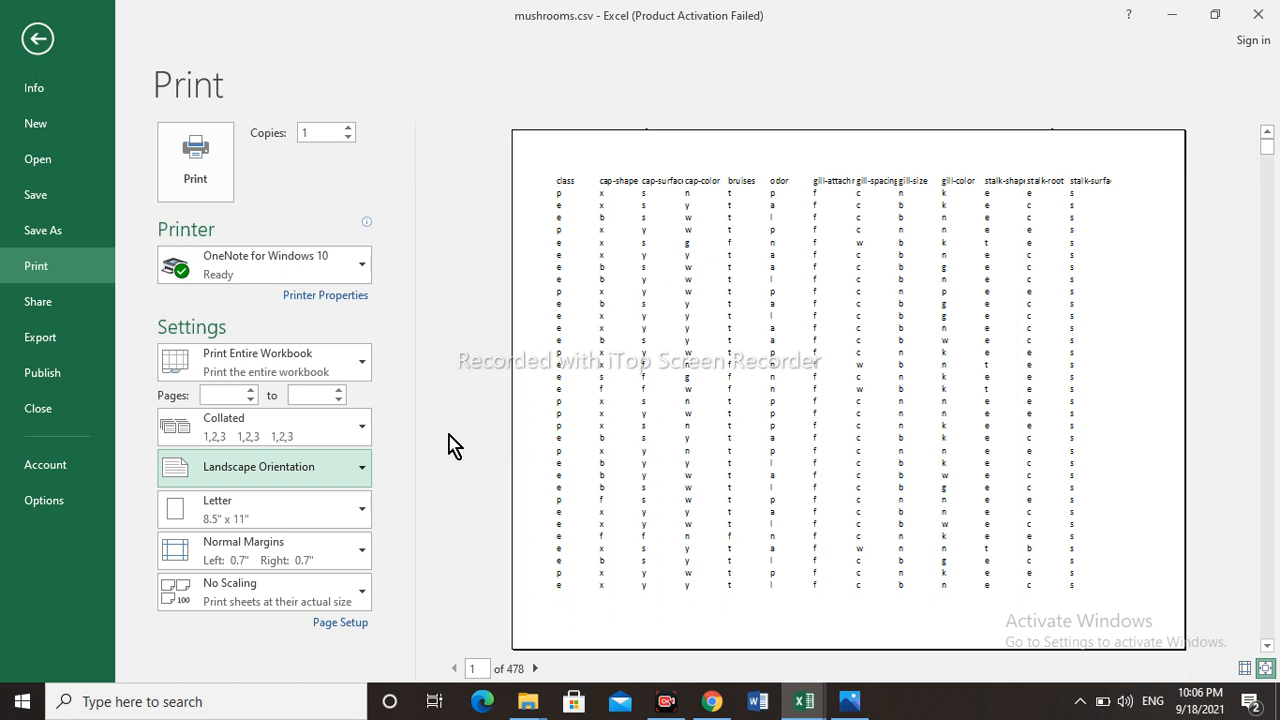
- Check the orientation and paper size choices, and open More Paper Sizes to view the Page Setup page options
{"action": "left_click", "coordinate": [362, 470]}
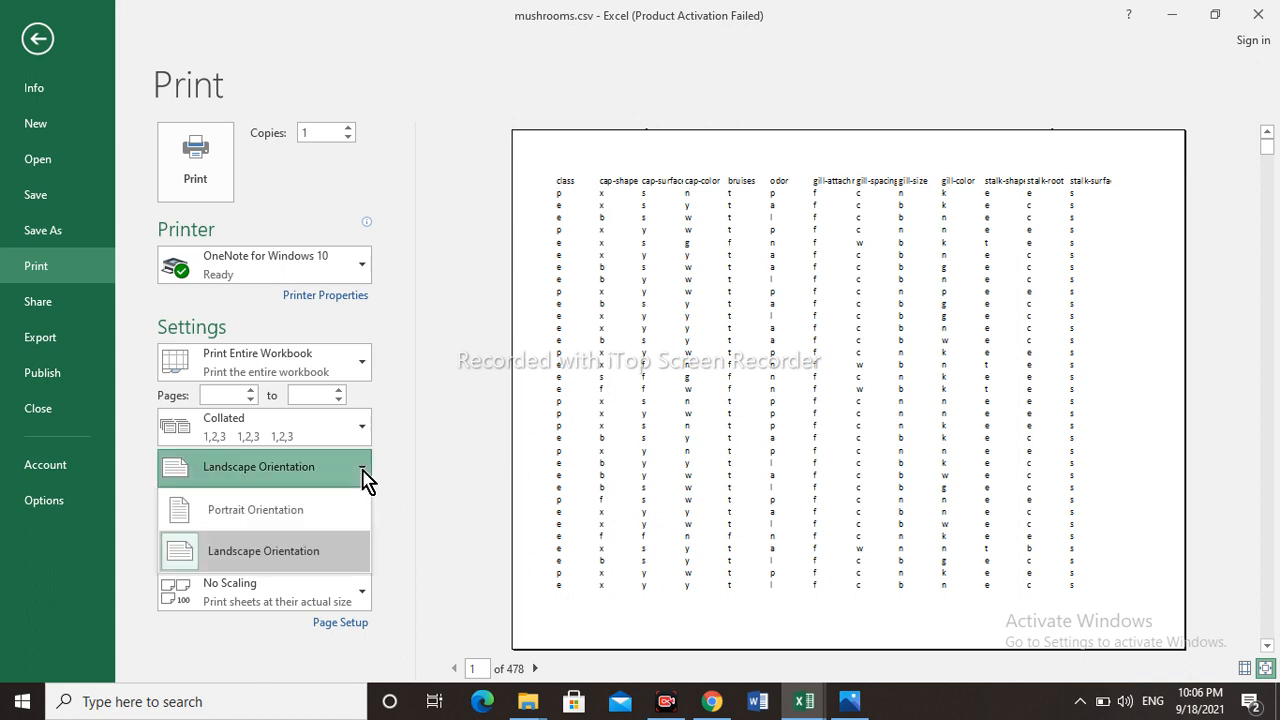
{"action": "left_click", "coordinate": [433, 457]}
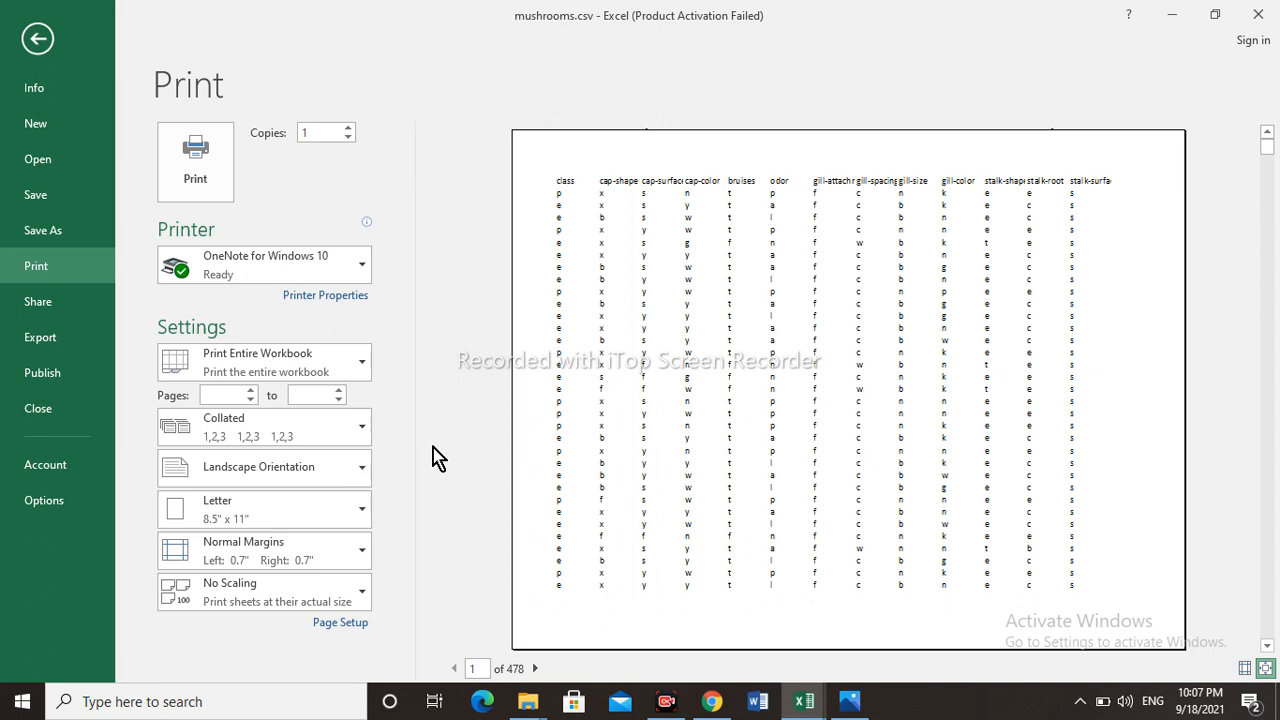
{"action": "left_click", "coordinate": [364, 513]}
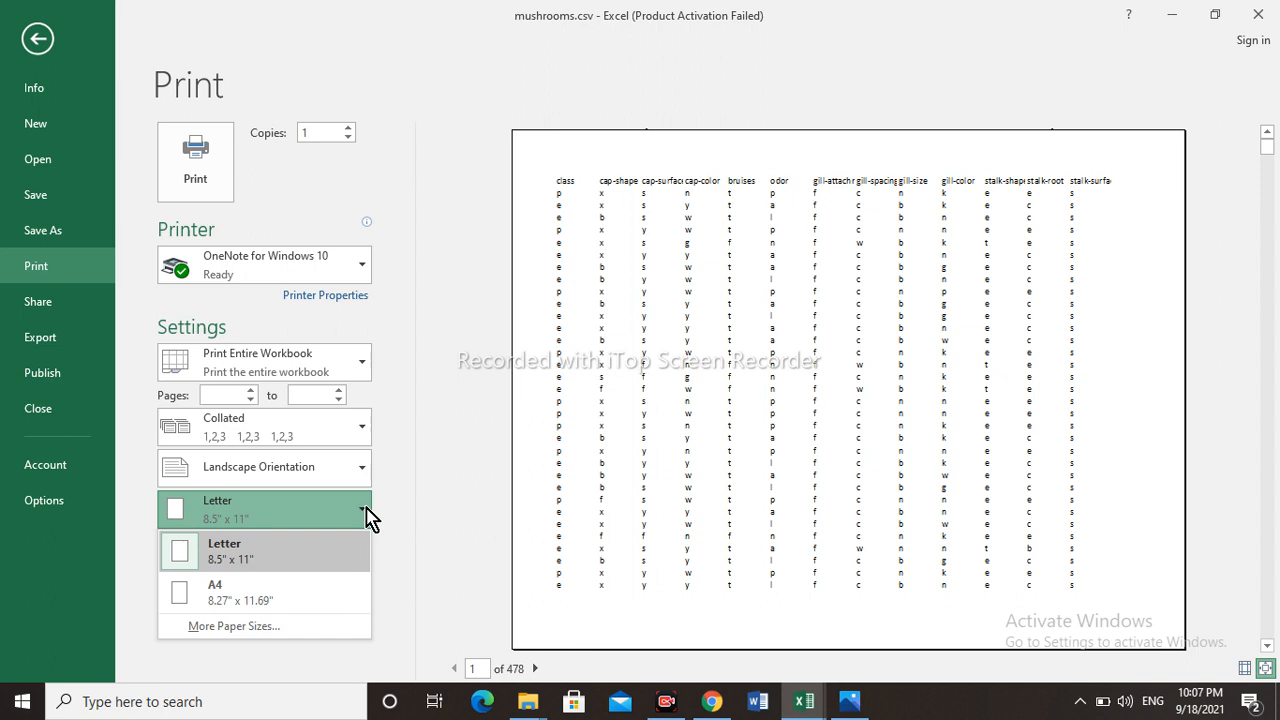
{"action": "left_click", "coordinate": [252, 634]}
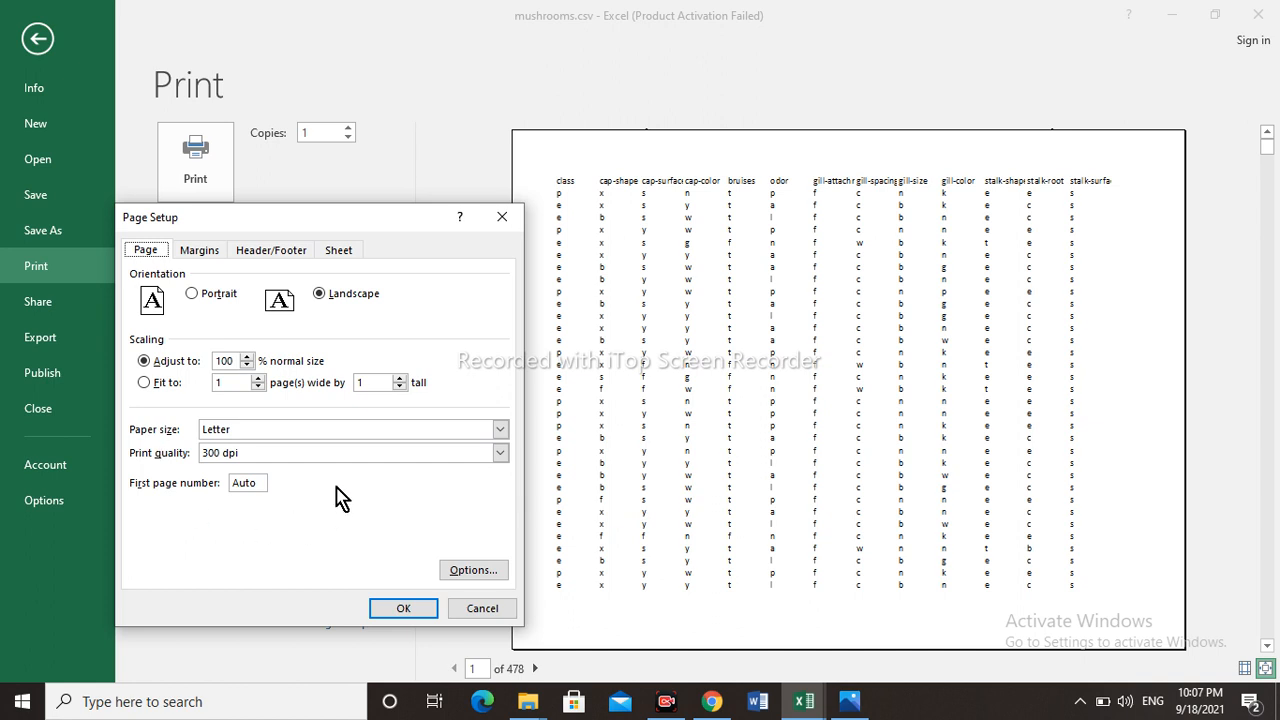
{"action": "left_click", "coordinate": [504, 438]}
{"action": "left_click", "coordinate": [505, 440]}
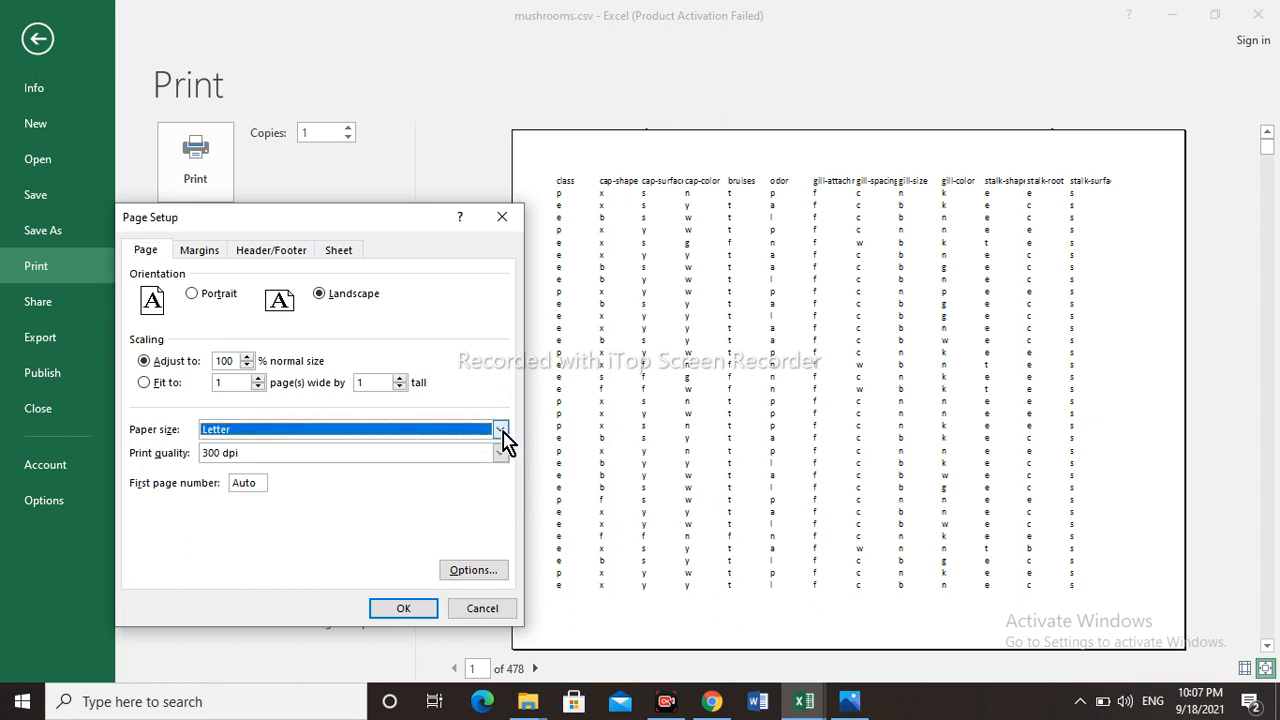
- Look over the margin and header/footer settings in Page Setup and close it without changes
{"action": "left_click", "coordinate": [205, 255]}
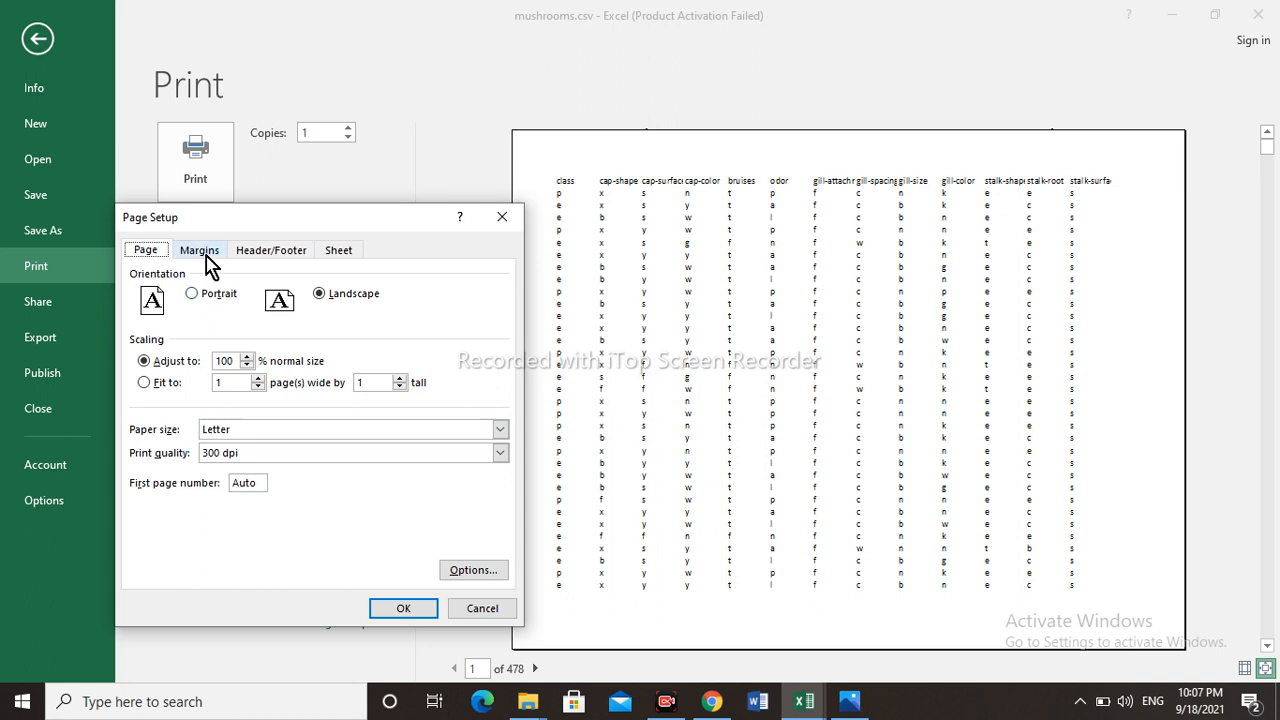
{"action": "left_click", "coordinate": [201, 251]}
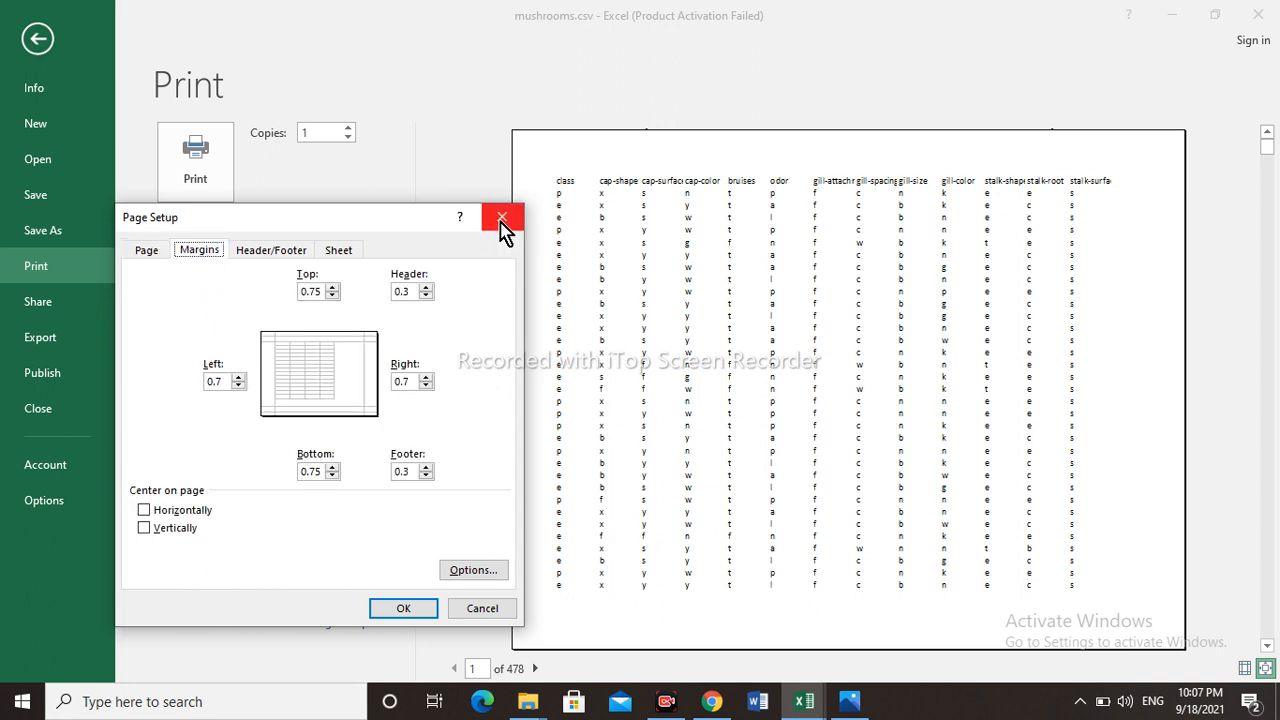
{"action": "left_click", "coordinate": [289, 256]}
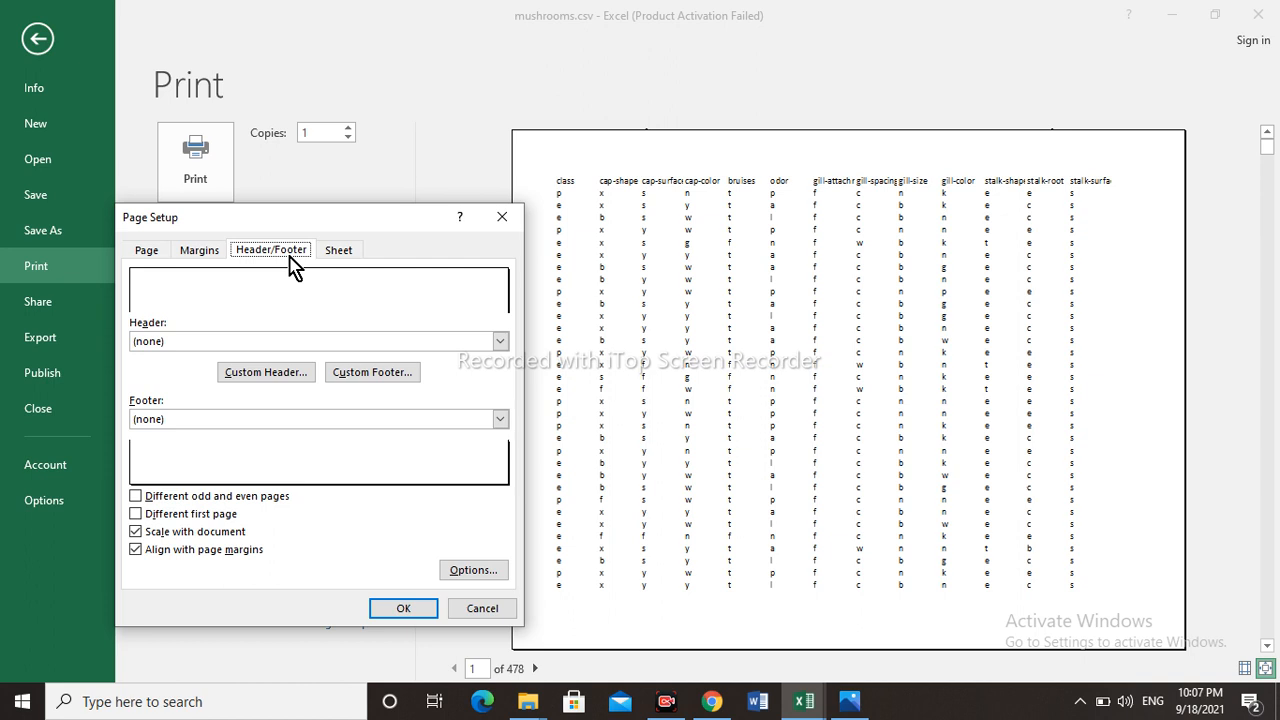
{"action": "left_click", "coordinate": [497, 216]}
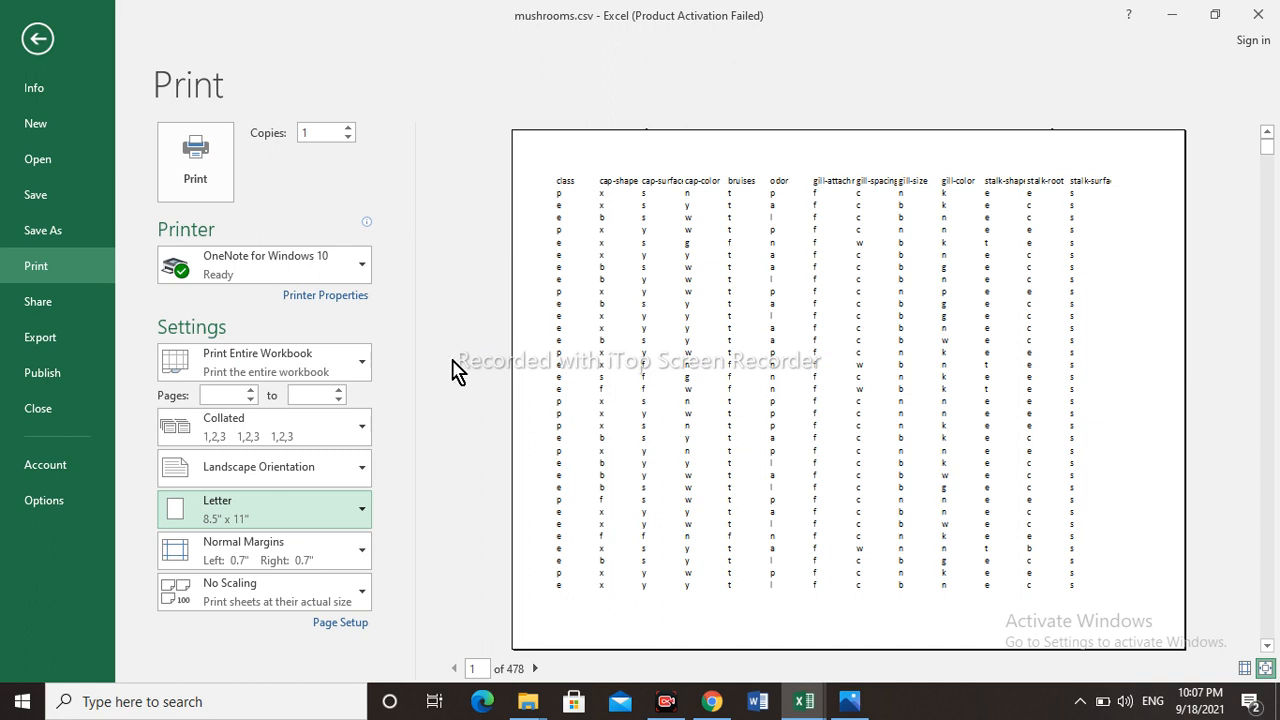
- Try the Wide margins preset on the printout, and set the margins to Narrow
{"action": "left_click", "coordinate": [362, 562]}
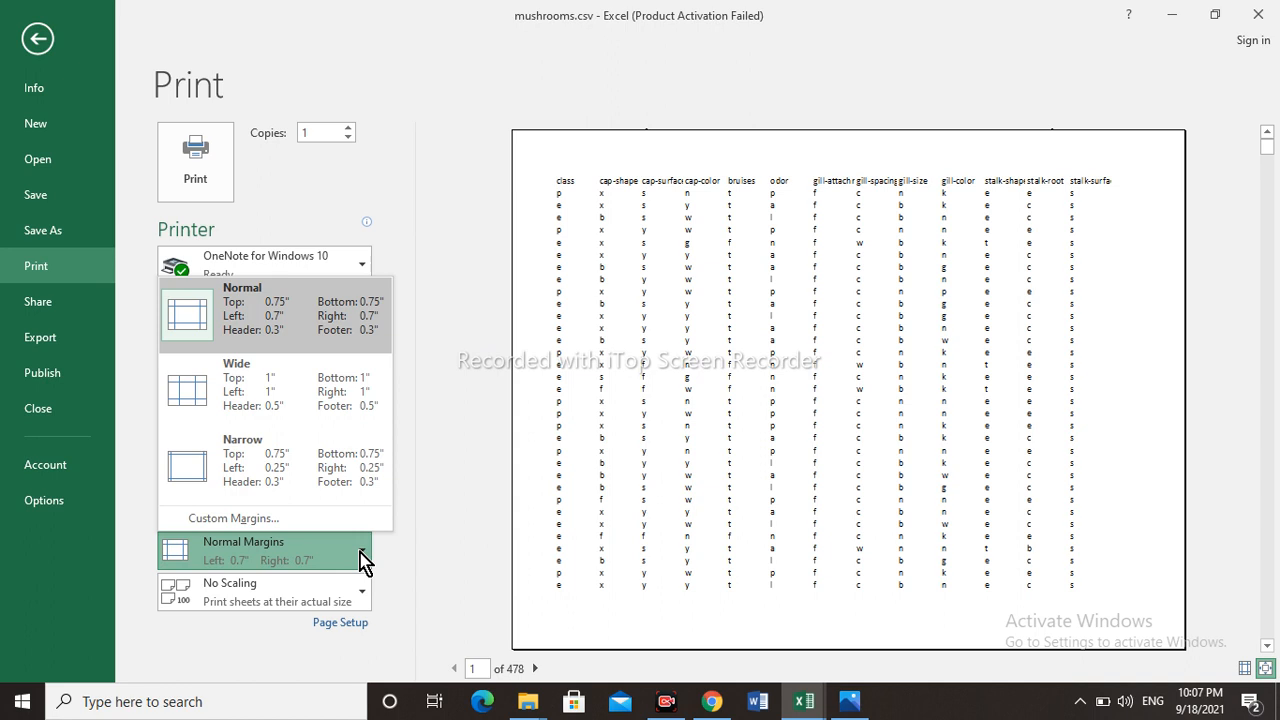
{"action": "left_click", "coordinate": [275, 402]}
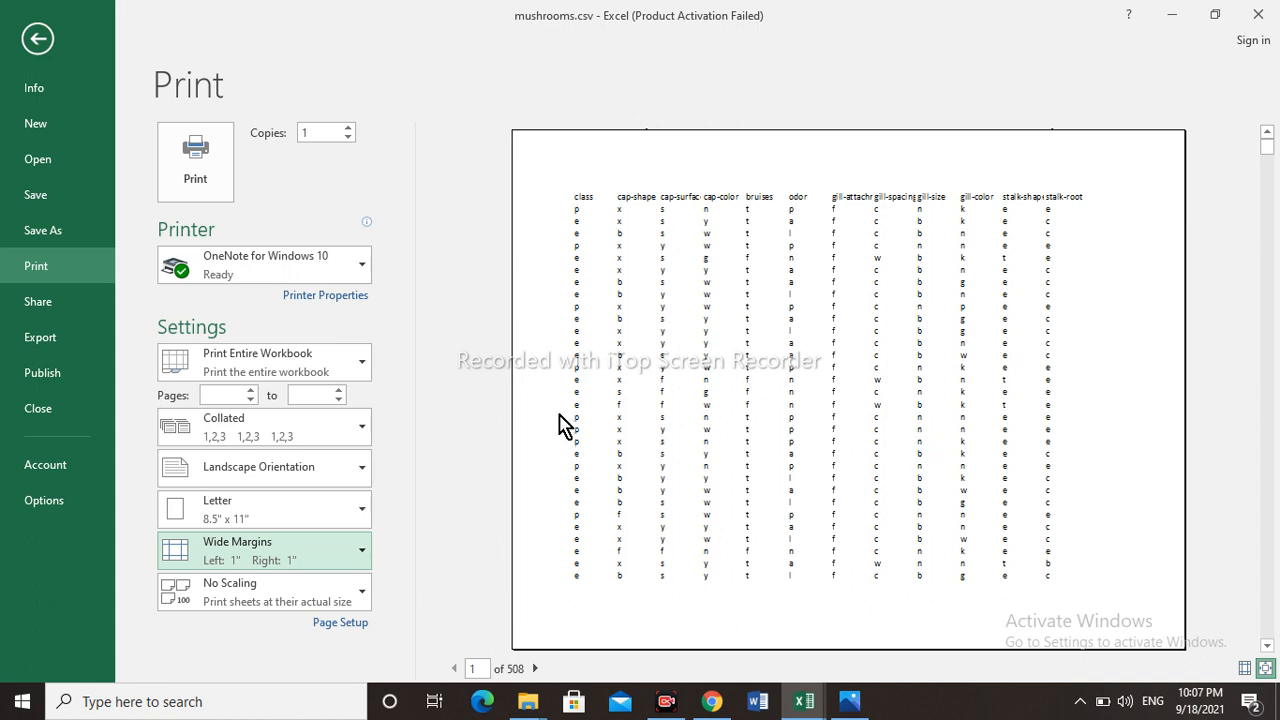
{"action": "left_click", "coordinate": [362, 558]}
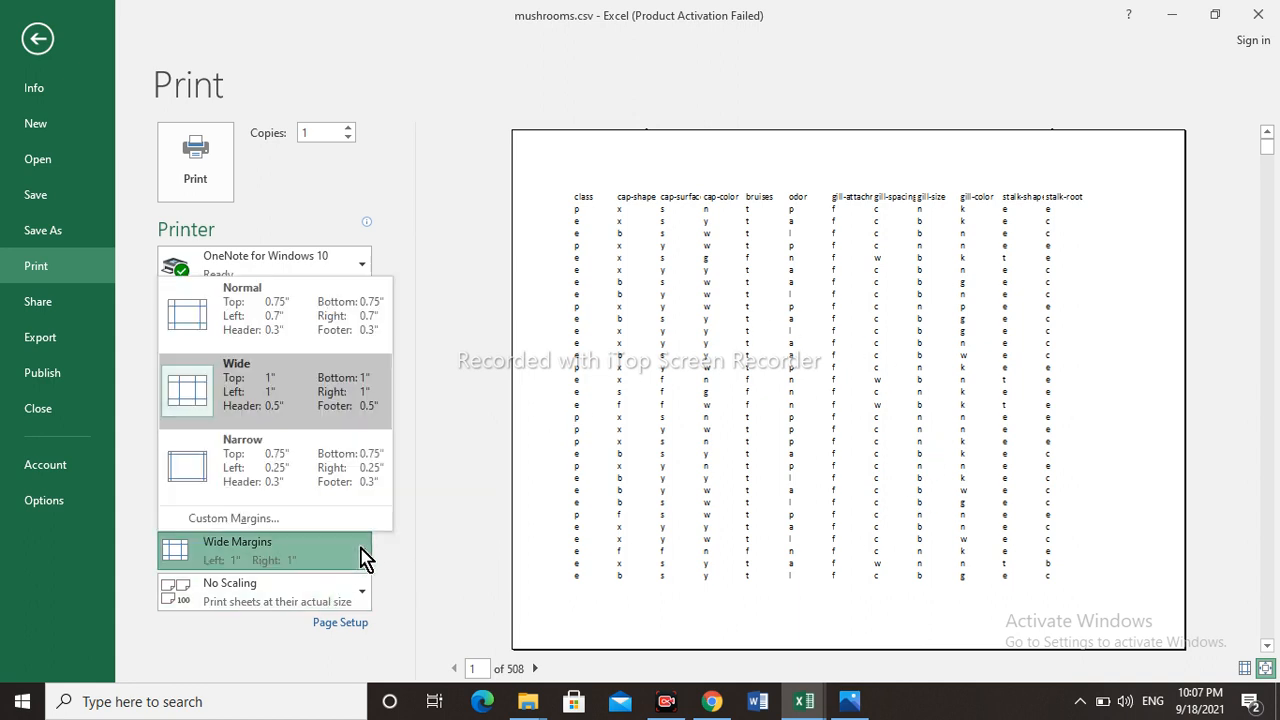
{"action": "left_click", "coordinate": [296, 470]}
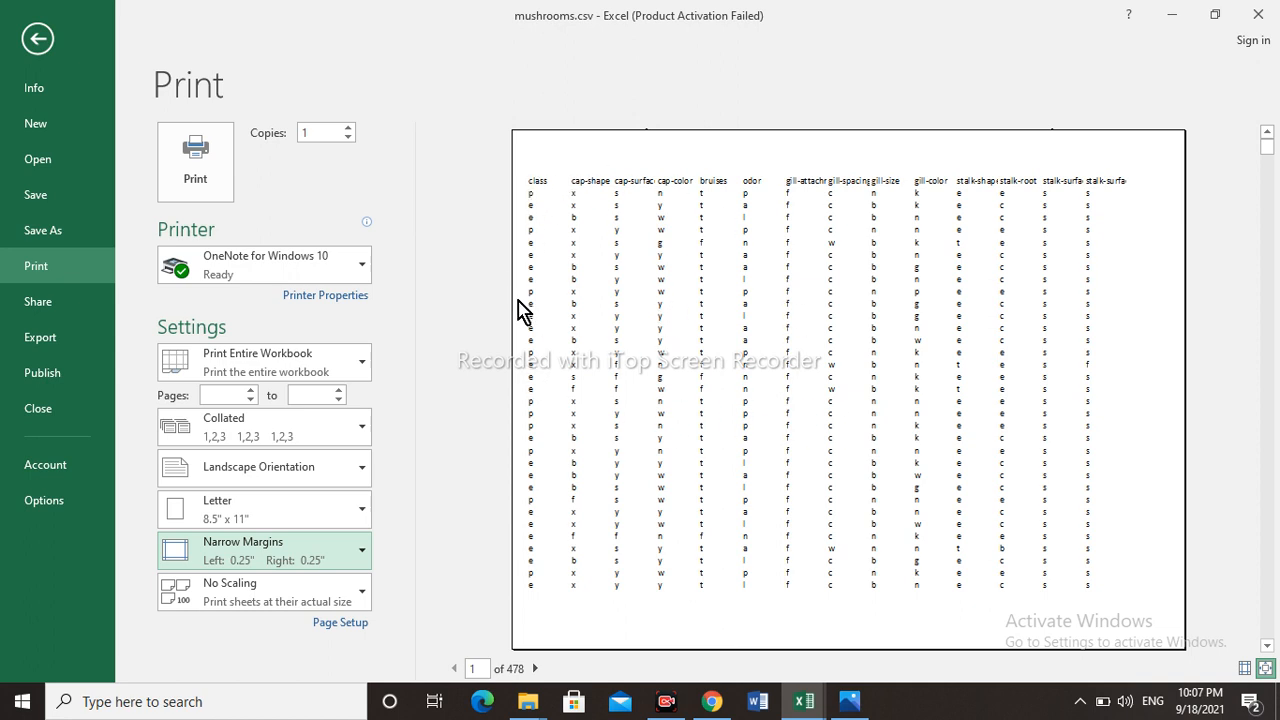
- Examine the custom margin settings and the printer's document orientation options, leaving both without changes
{"action": "left_click", "coordinate": [362, 565]}
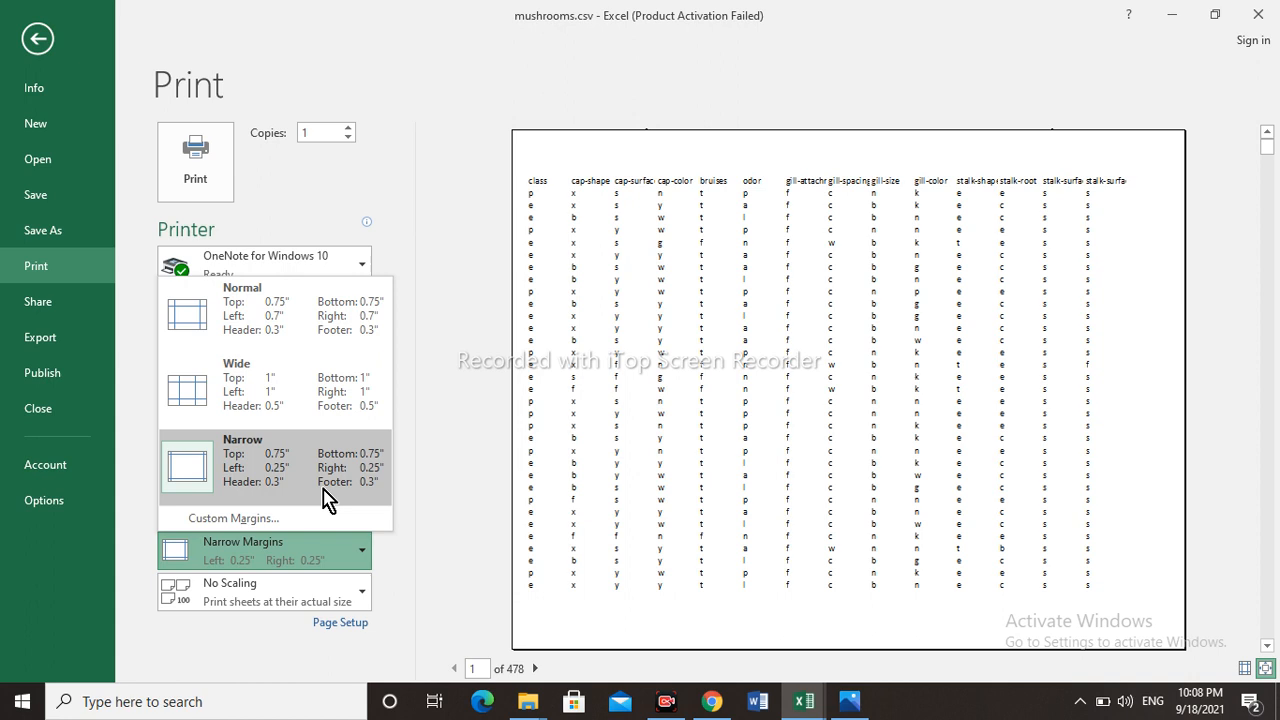
{"action": "left_click", "coordinate": [232, 523]}
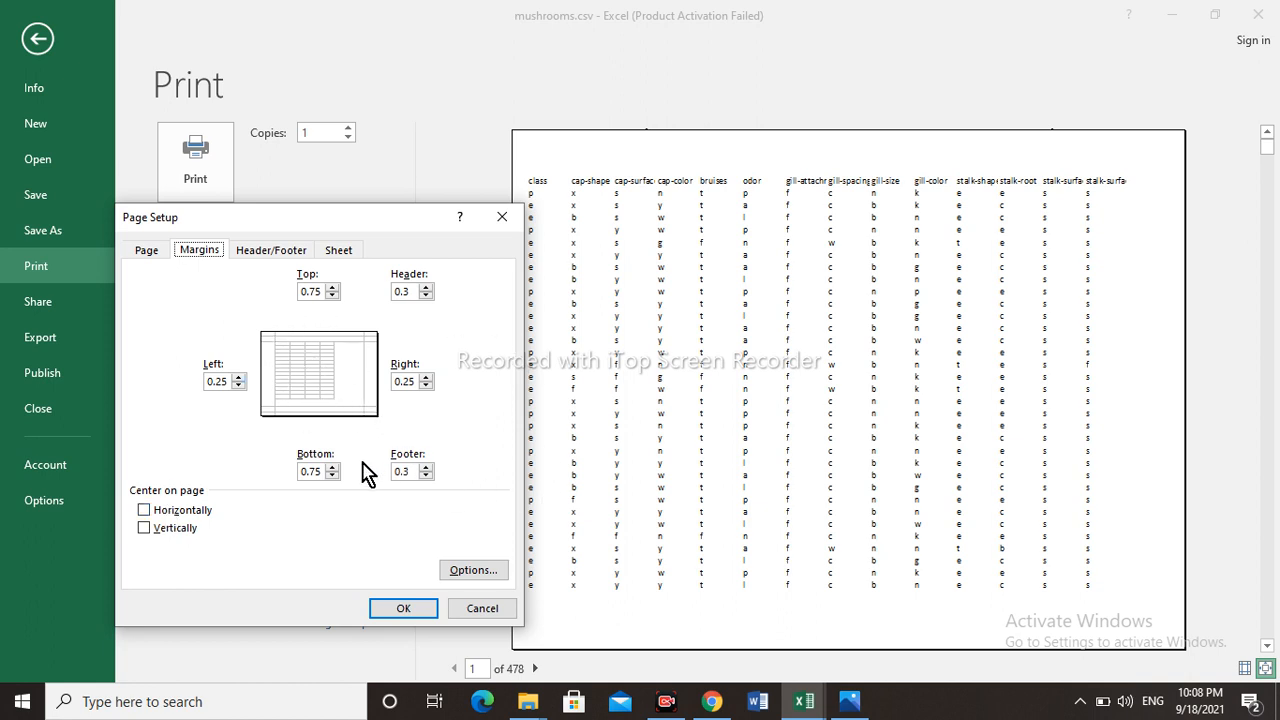
{"action": "left_click", "coordinate": [475, 574]}
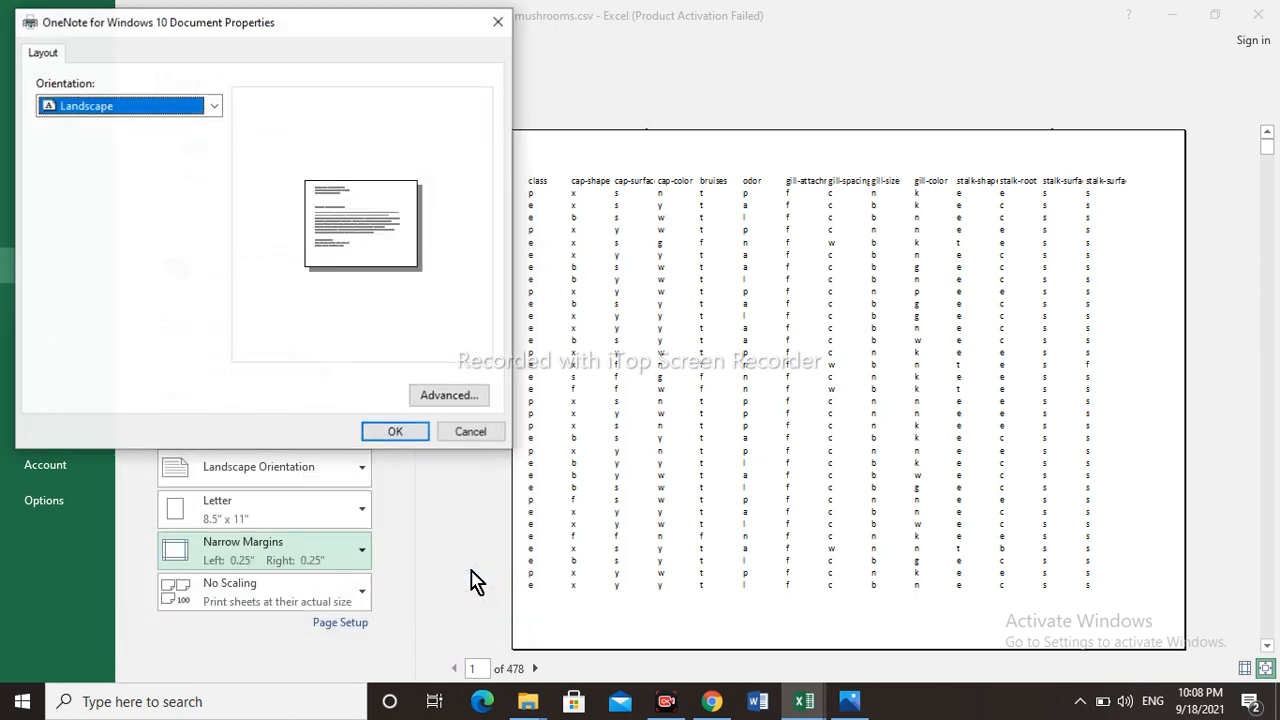
{"action": "left_click", "coordinate": [211, 108]}
{"action": "left_click", "coordinate": [211, 112]}
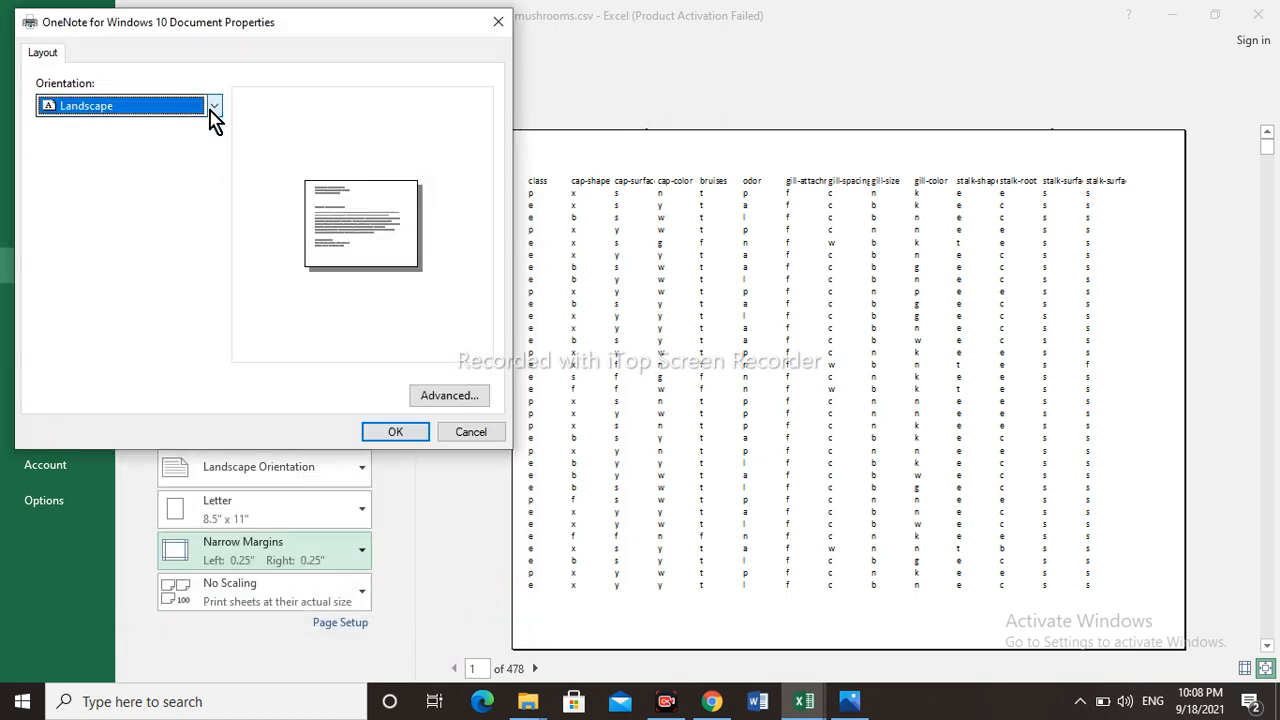
{"action": "left_click", "coordinate": [463, 443]}
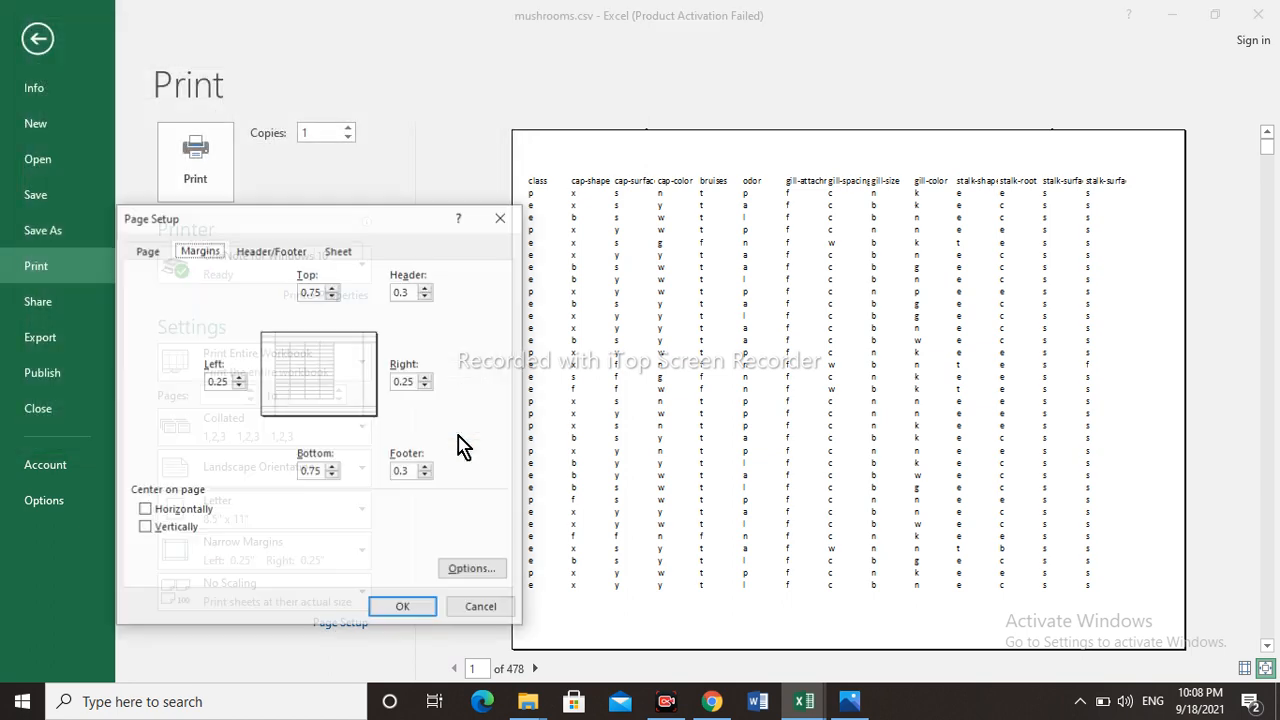
{"action": "left_click", "coordinate": [480, 610]}
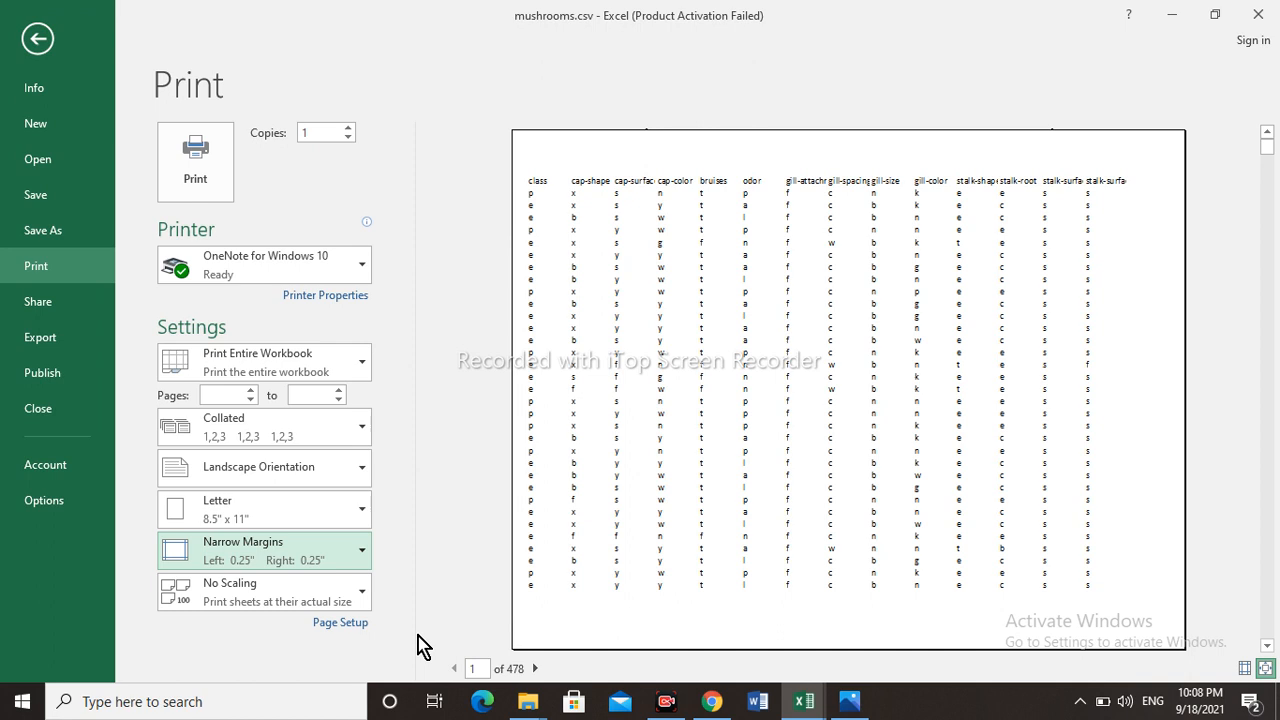
- Try the scaling options Fit Sheet on One Page, Fit All Columns on One Page and Fit All Rows on One Page
{"action": "left_click", "coordinate": [362, 596]}
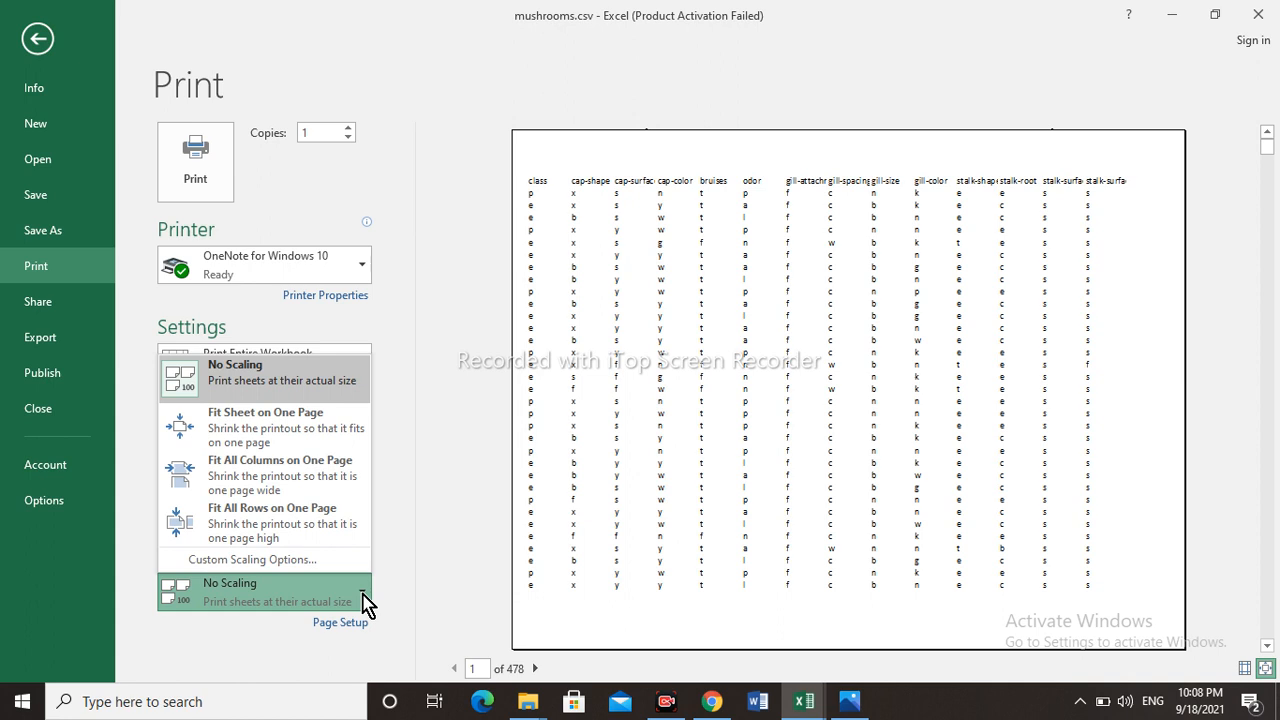
{"action": "left_click", "coordinate": [320, 440]}
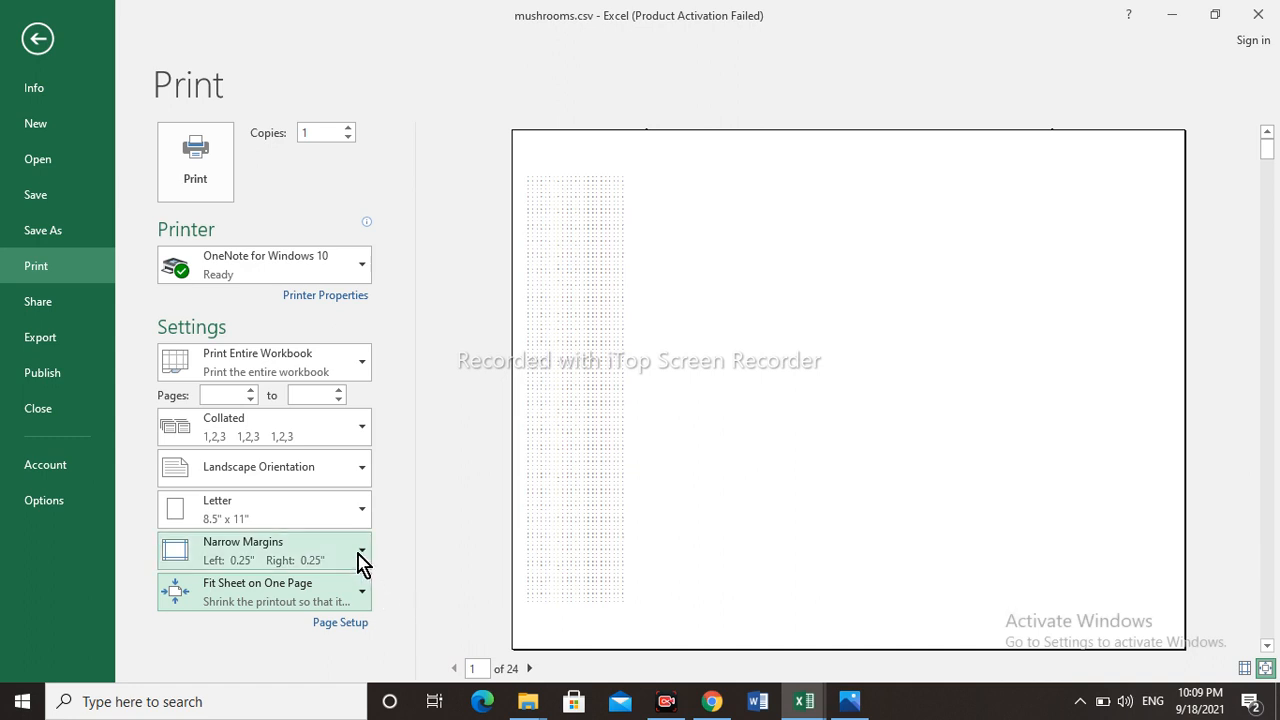
{"action": "left_click", "coordinate": [366, 598]}
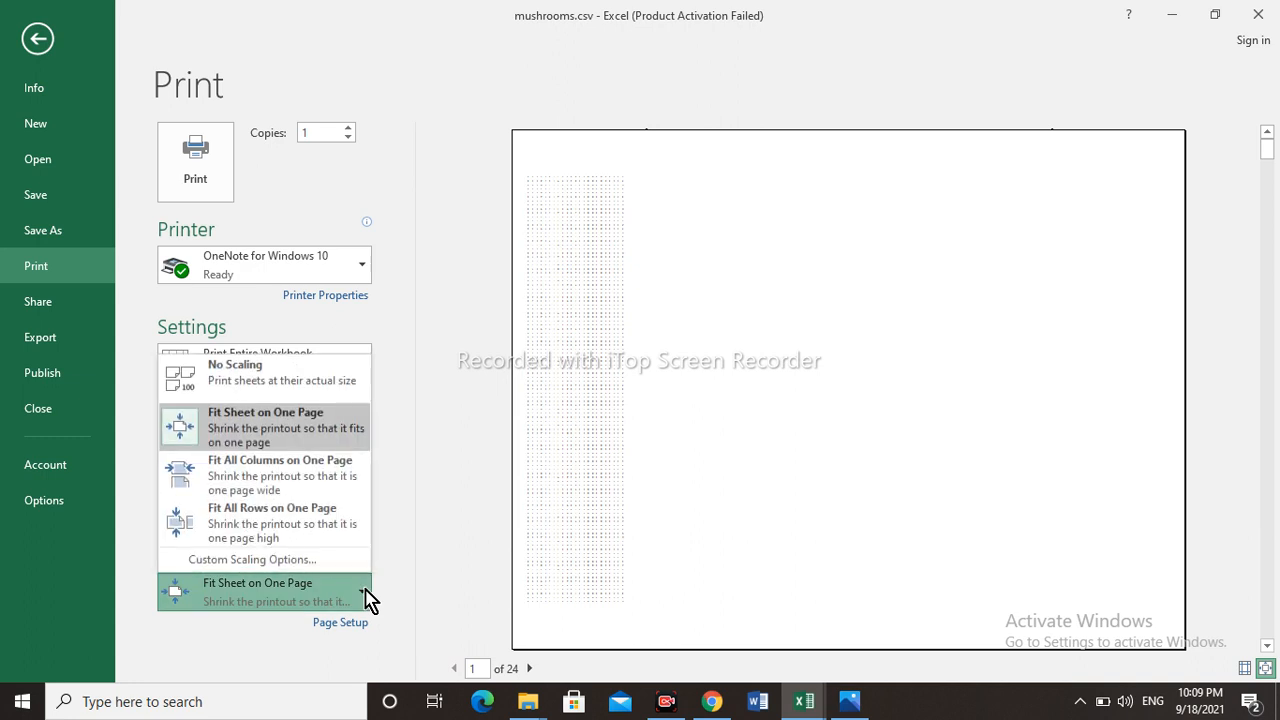
{"action": "left_click", "coordinate": [330, 484]}
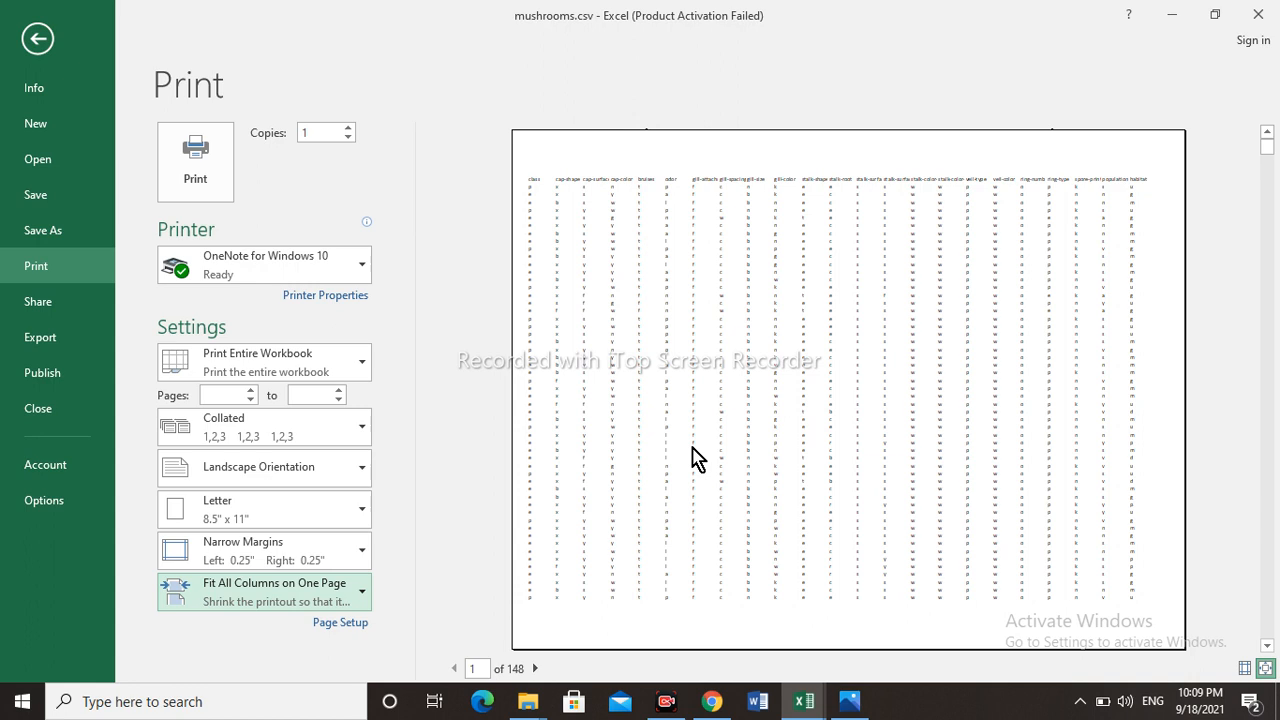
{"action": "left_click", "coordinate": [369, 598]}
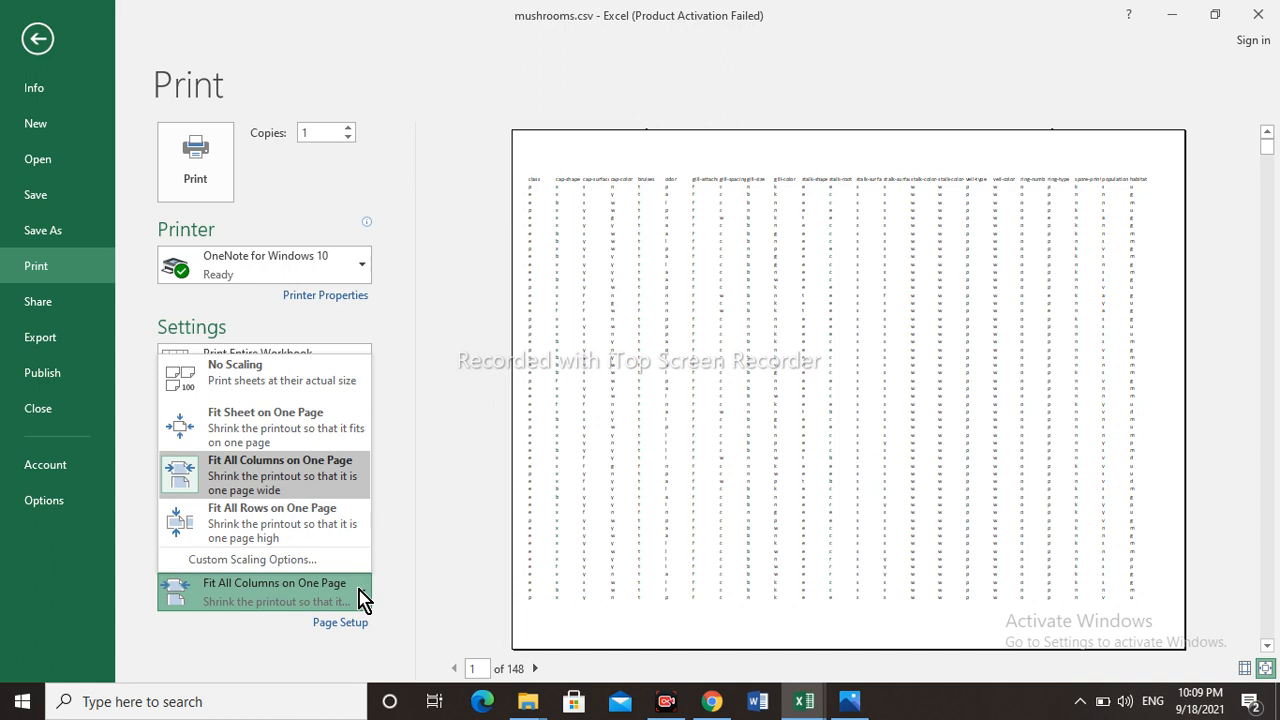
{"action": "left_click", "coordinate": [310, 511]}
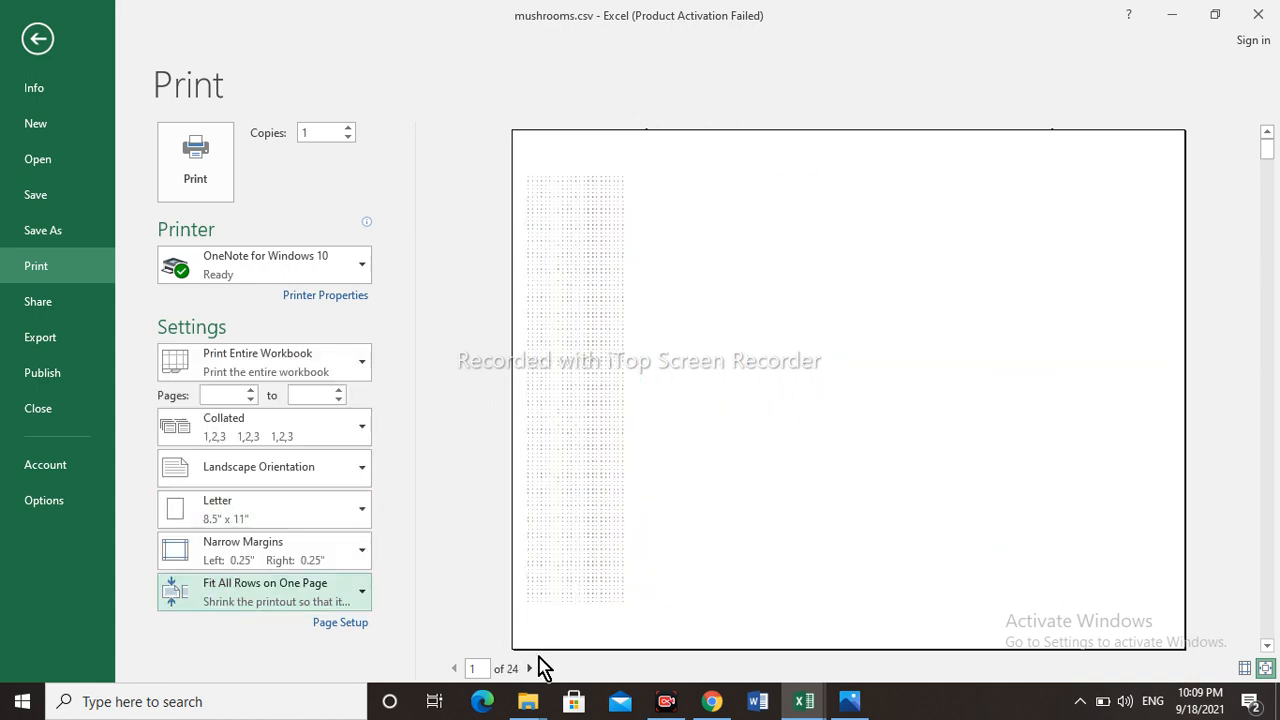
- Check the custom scaling options without changing them, and set the scaling back to No Scaling
{"action": "left_click", "coordinate": [360, 600]}
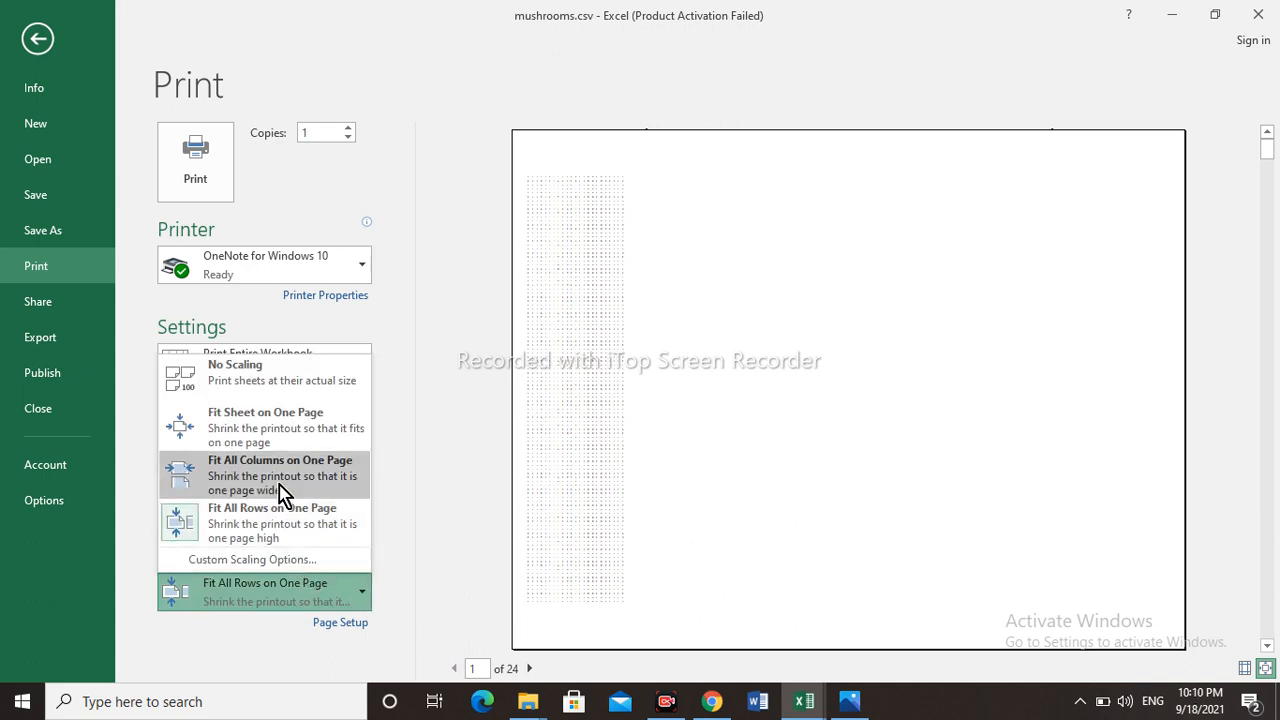
{"action": "left_click", "coordinate": [277, 560]}
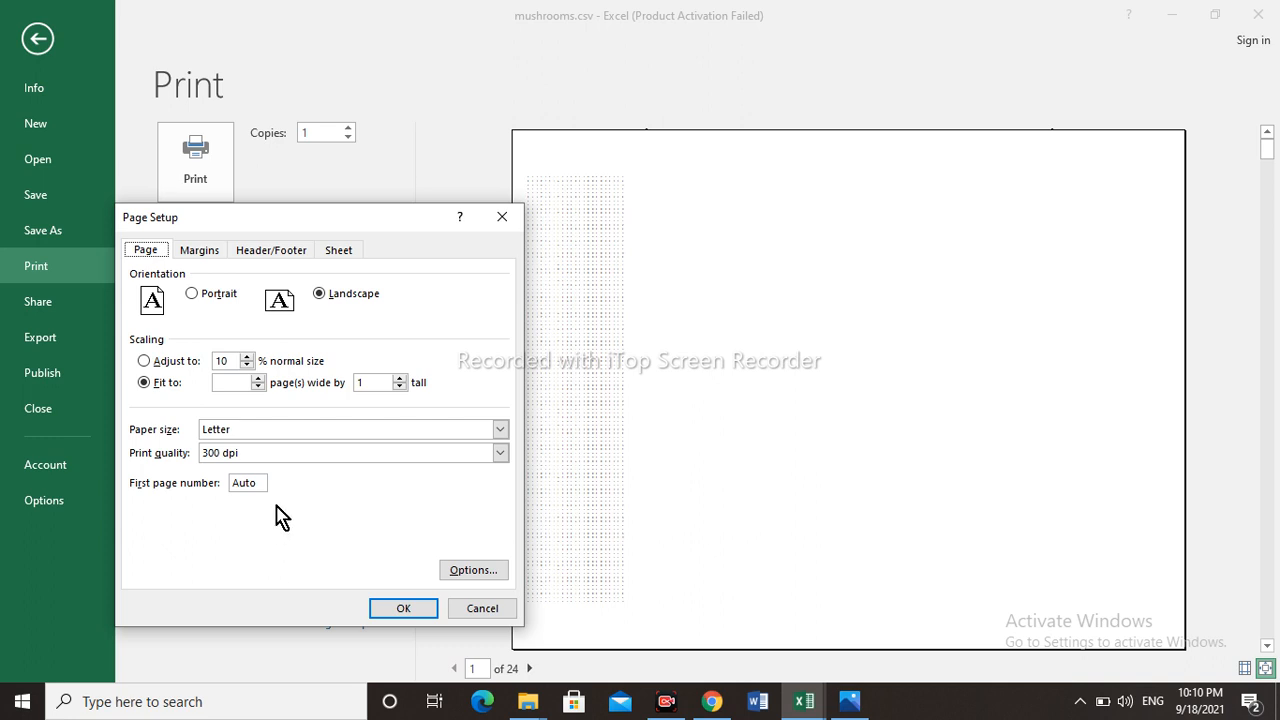
{"action": "left_click", "coordinate": [487, 611]}
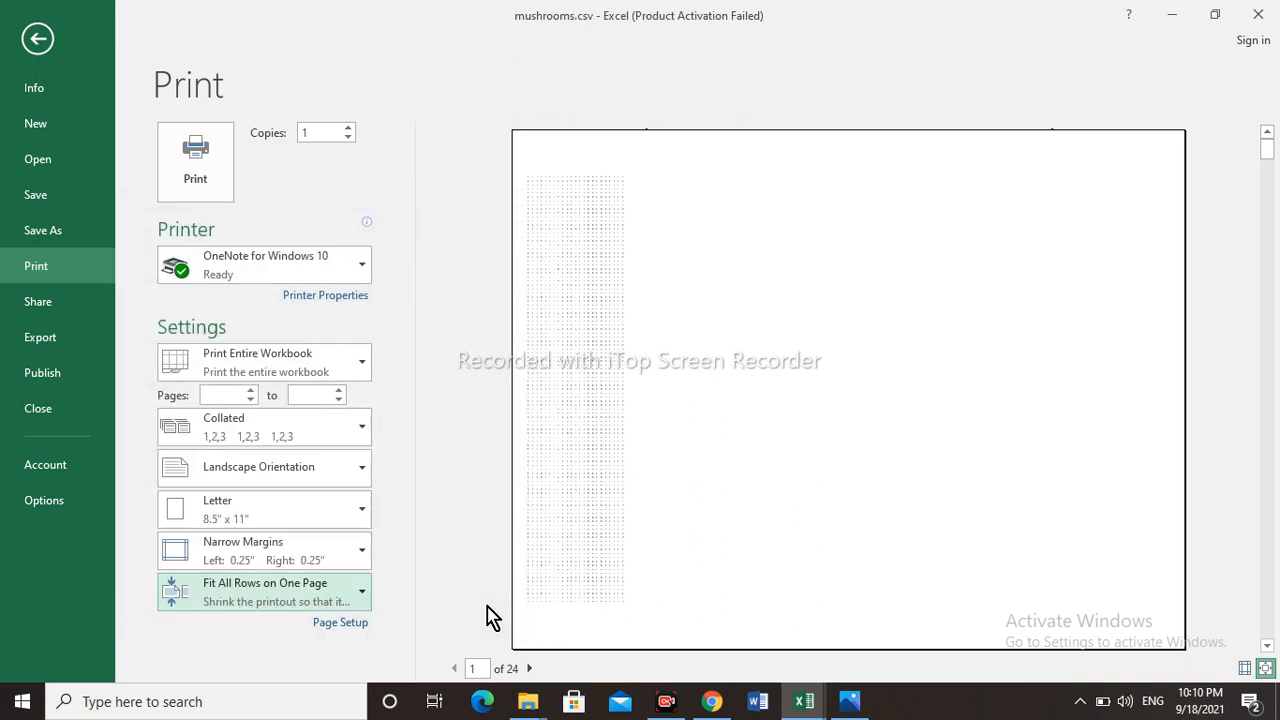
{"action": "left_click", "coordinate": [365, 601]}
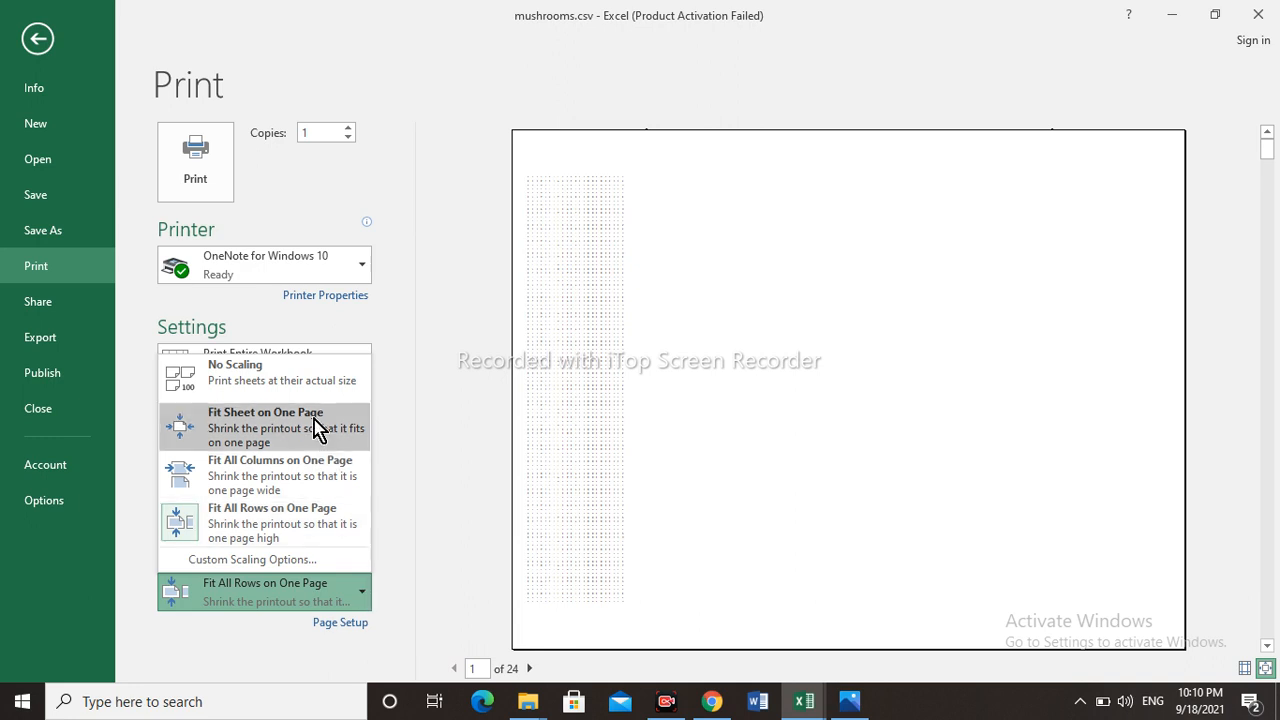
{"action": "left_click", "coordinate": [302, 390]}
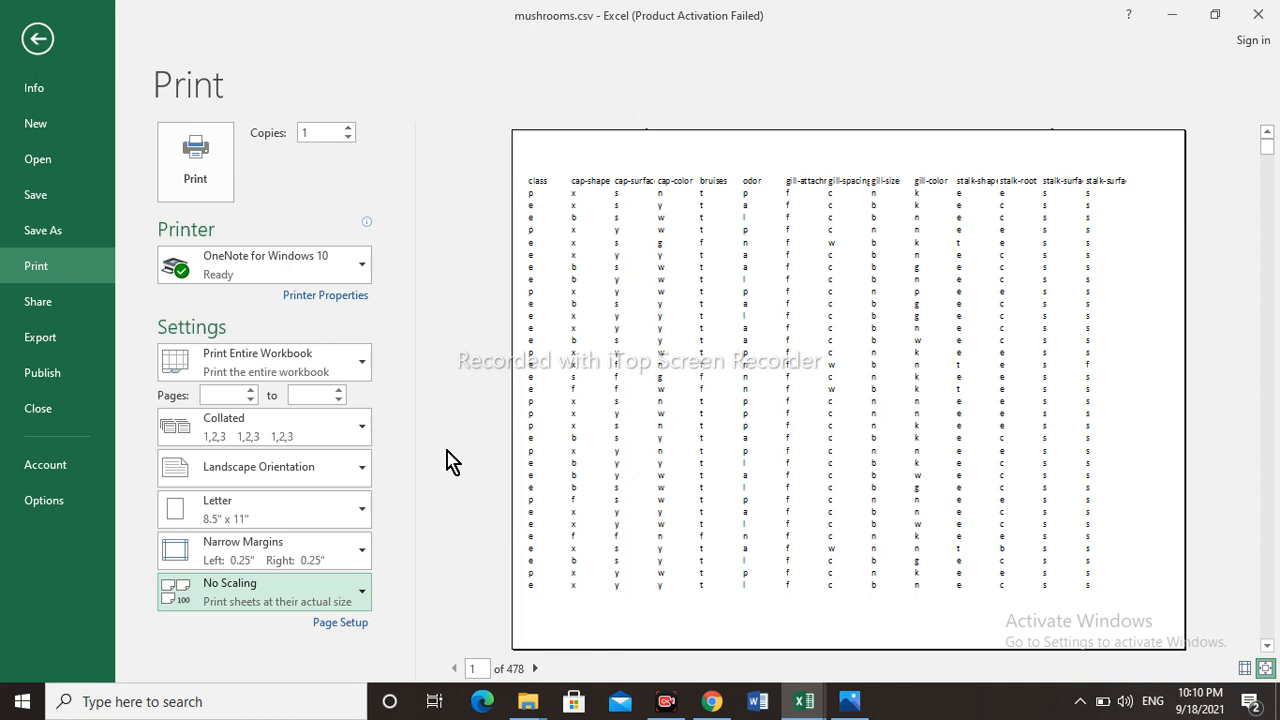
- Set the orientation to Portrait in Page Setup and view its margin settings
{"action": "left_click", "coordinate": [336, 625]}
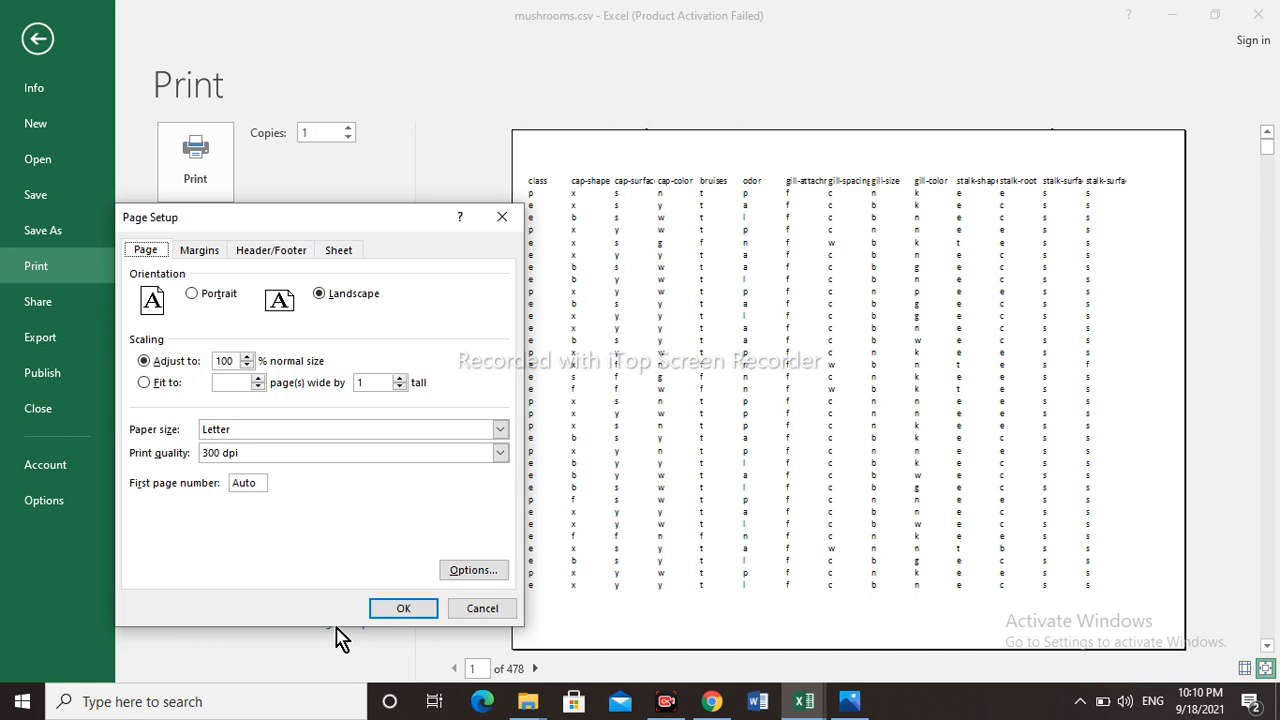
{"action": "left_click", "coordinate": [193, 294]}
{"action": "left_click", "coordinate": [198, 258]}
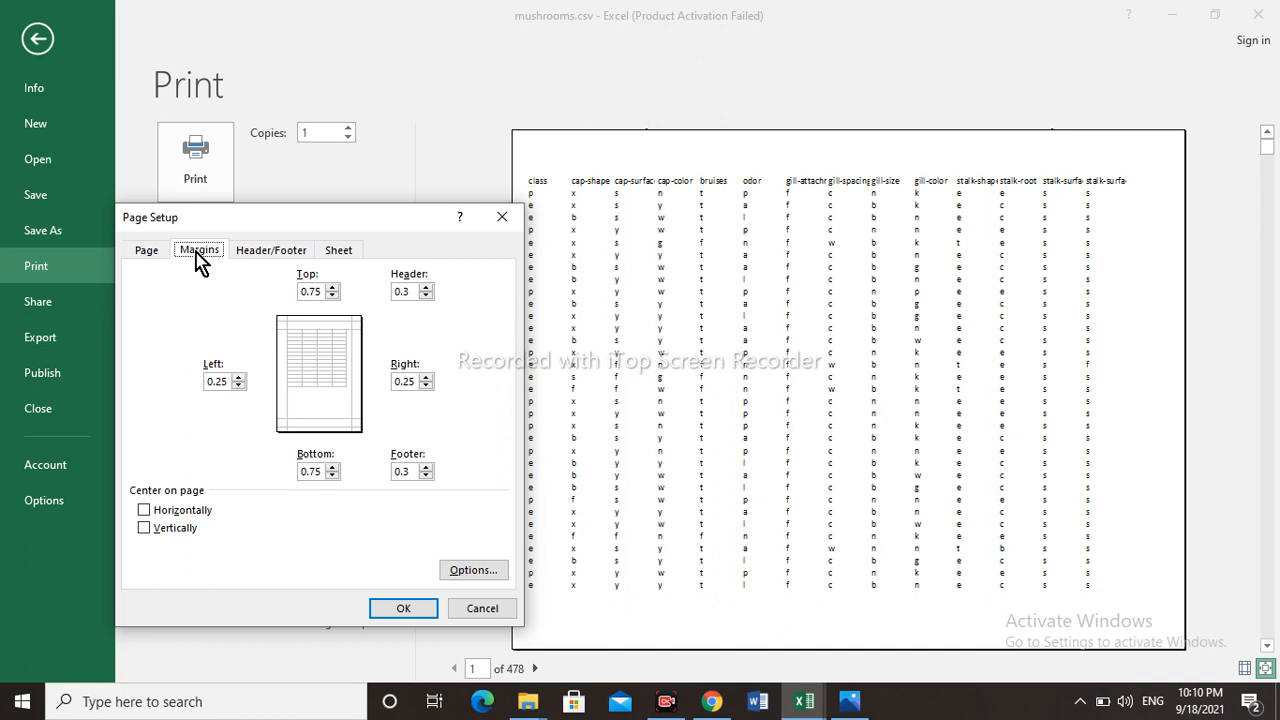
- Set the page header to the preset mushrooms in Page Setup and view its custom header sections
{"action": "left_click", "coordinate": [255, 258]}
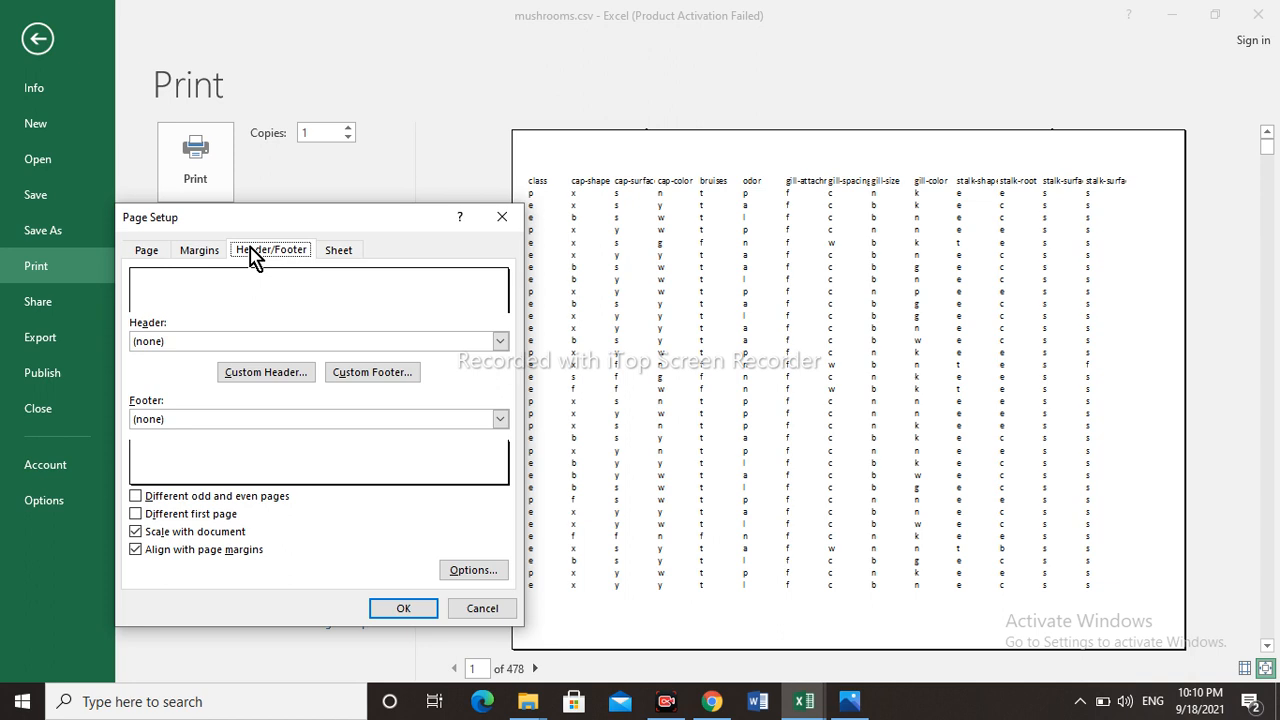
{"action": "left_click", "coordinate": [499, 341]}
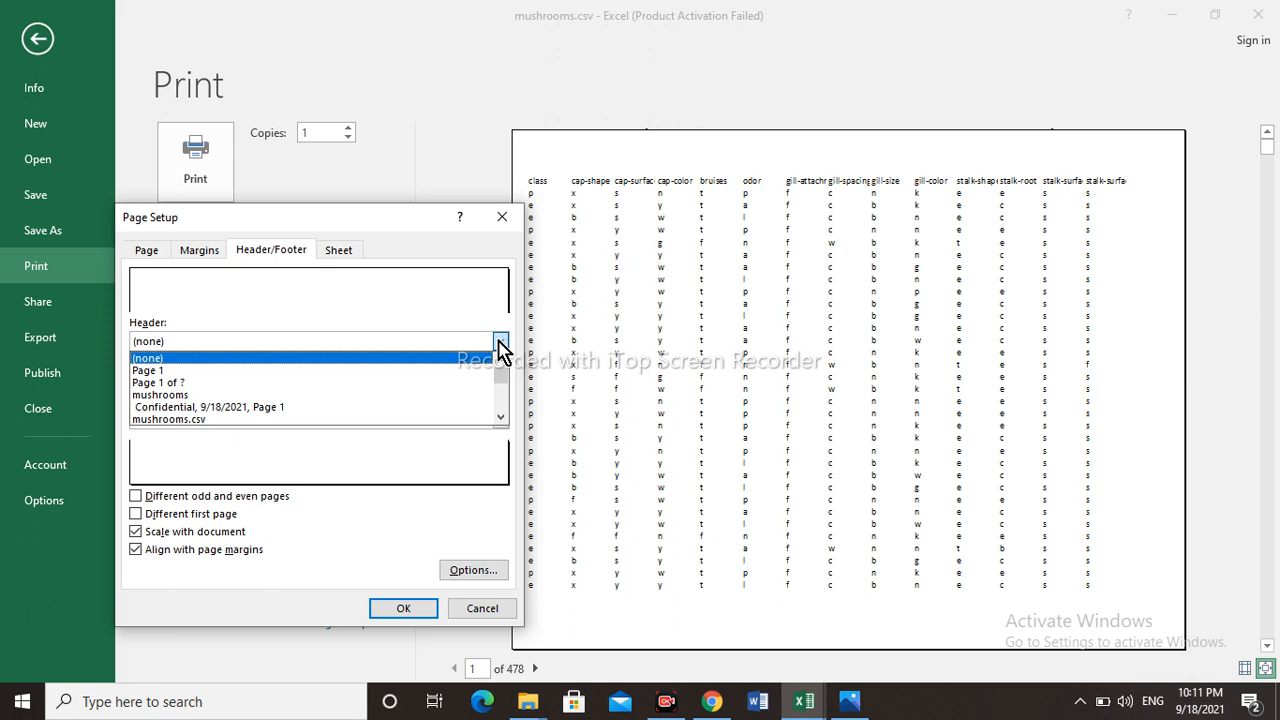
{"action": "left_click", "coordinate": [500, 418]}
{"action": "left_click", "coordinate": [500, 418]}
{"action": "left_click", "coordinate": [500, 418]}
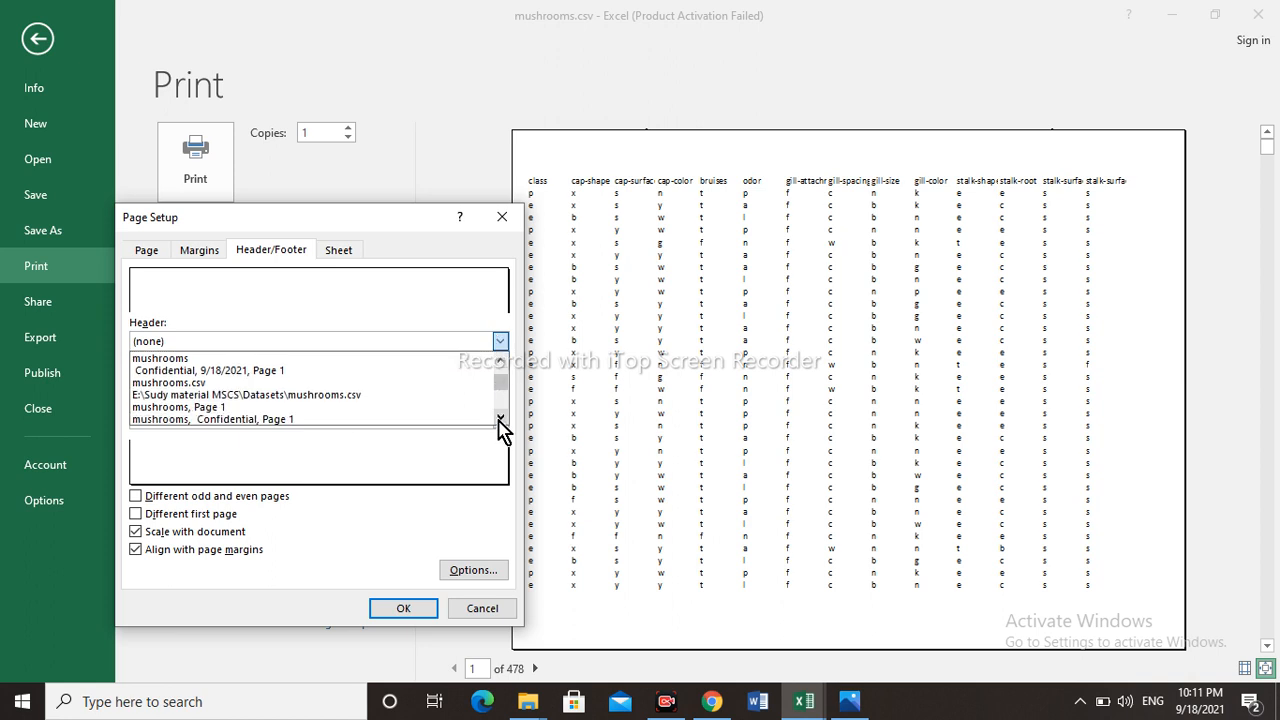
{"action": "left_click", "coordinate": [500, 418]}
{"action": "left_click", "coordinate": [500, 418]}
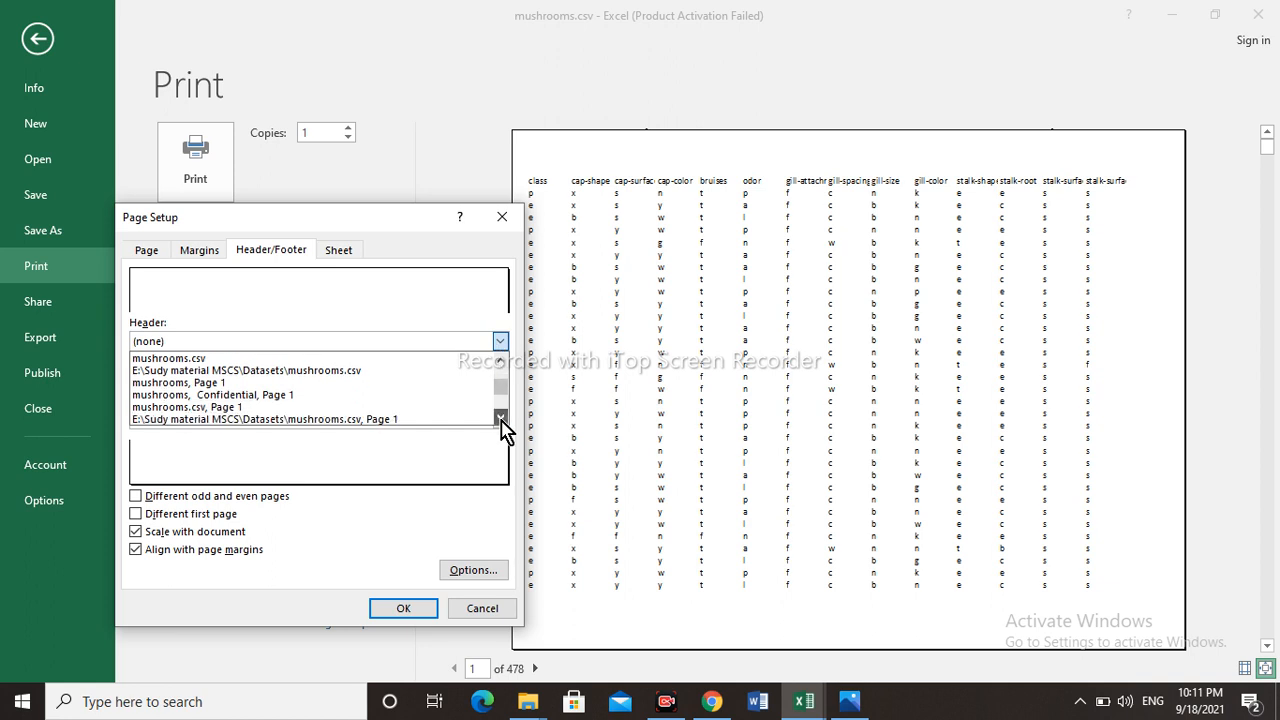
{"action": "left_click", "coordinate": [500, 418]}
{"action": "left_click", "coordinate": [500, 418]}
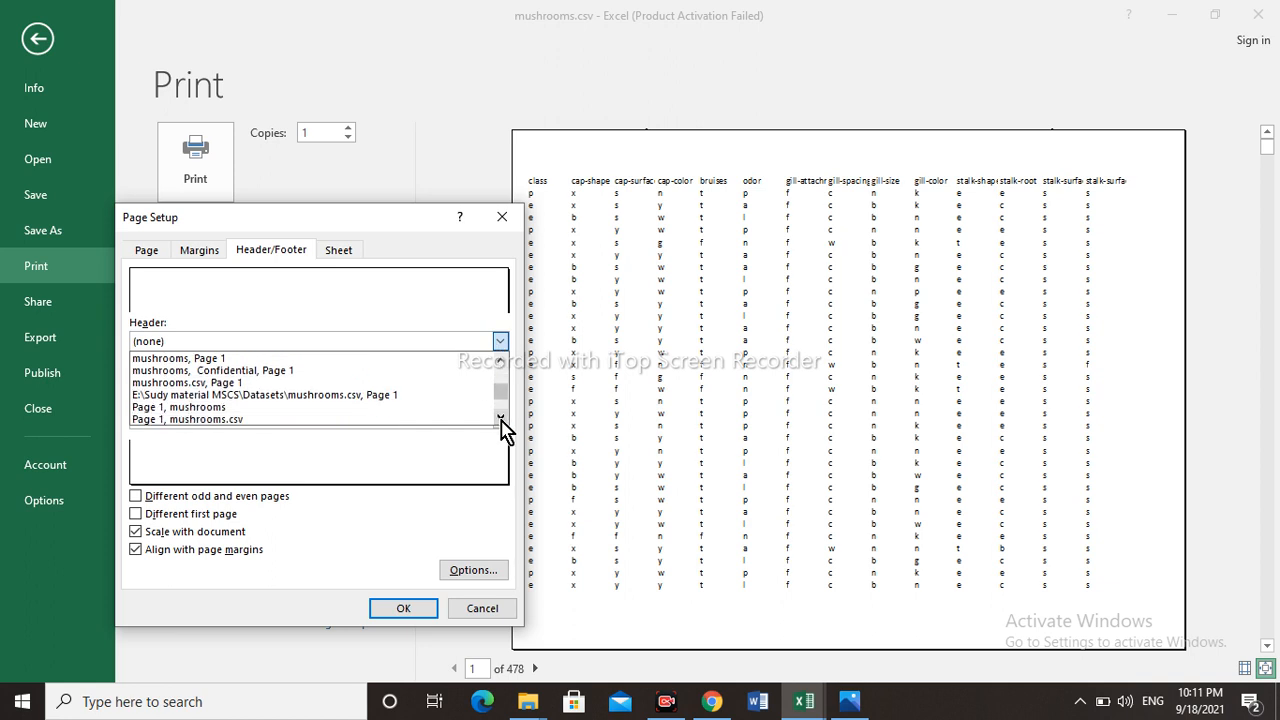
{"action": "left_click", "coordinate": [500, 341]}
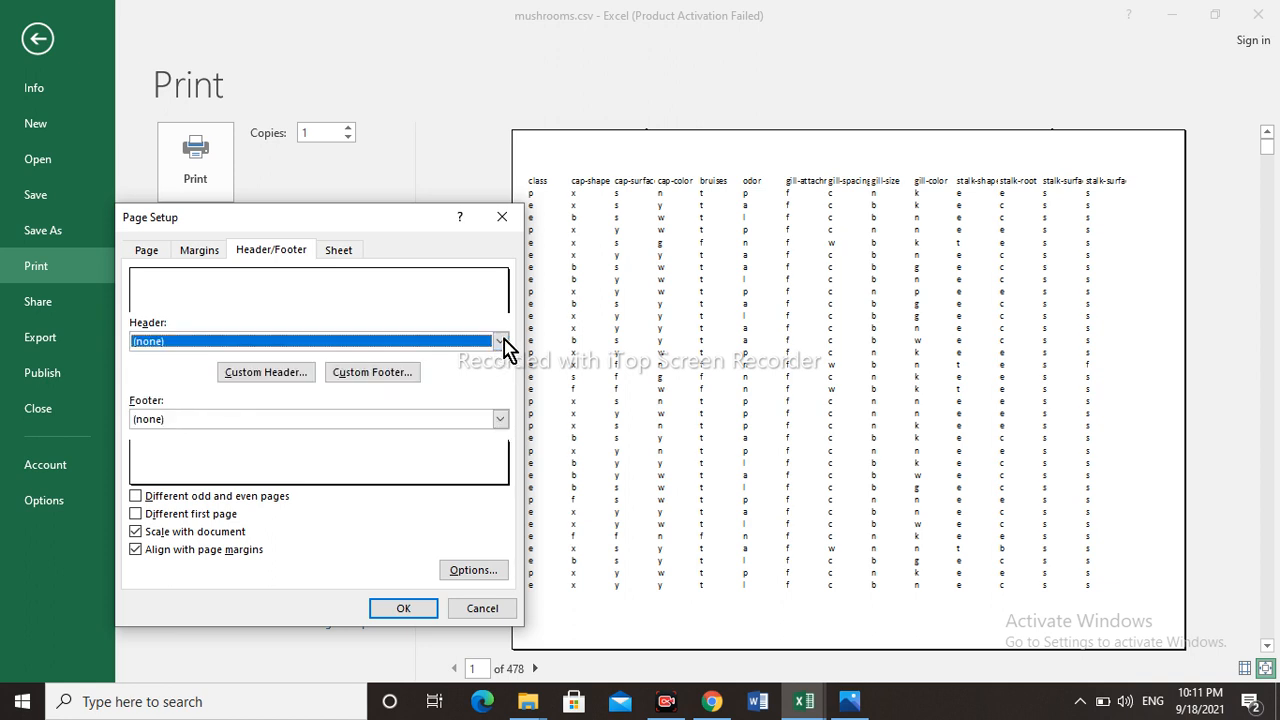
{"action": "left_click", "coordinate": [500, 341]}
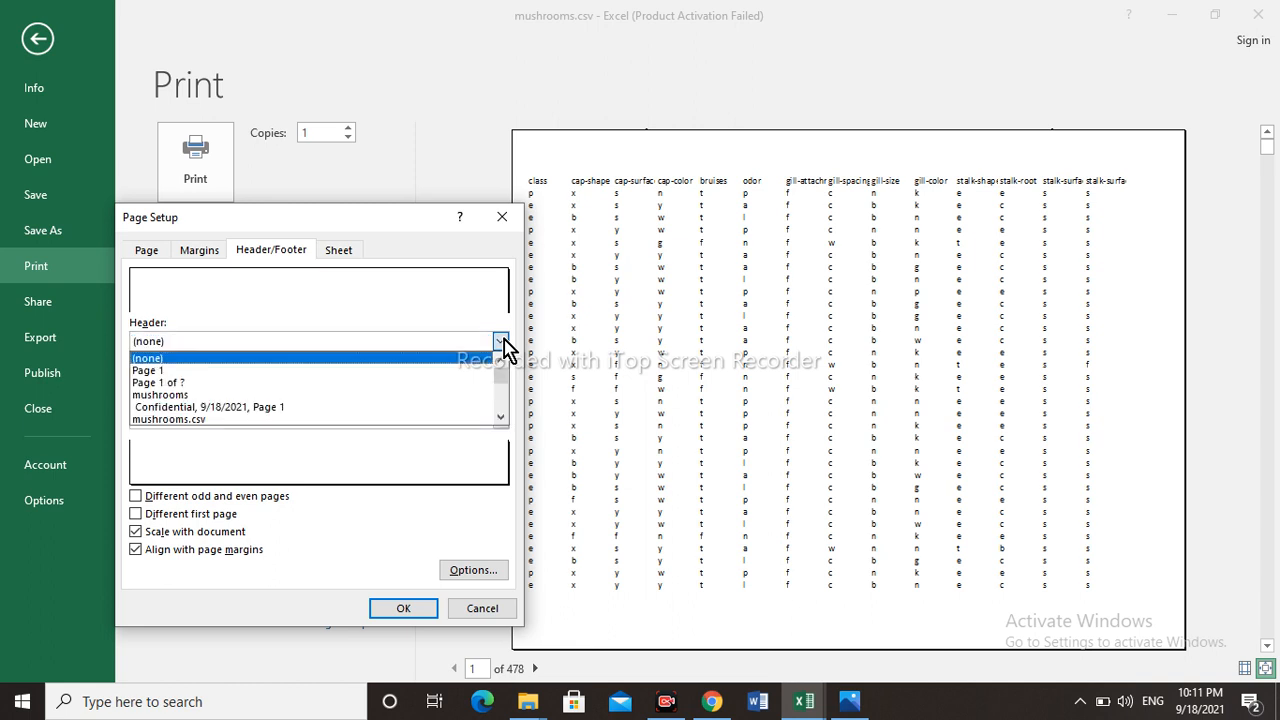
{"action": "left_click", "coordinate": [223, 394]}
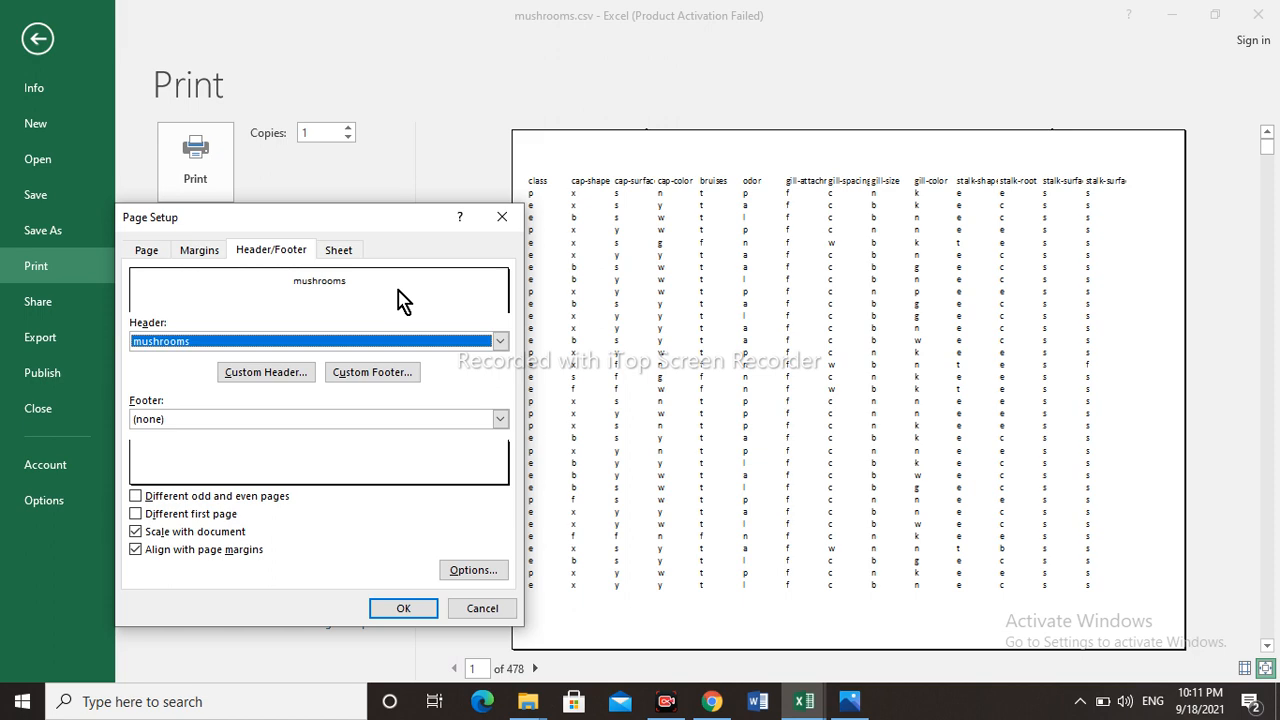
{"action": "left_click", "coordinate": [268, 375]}
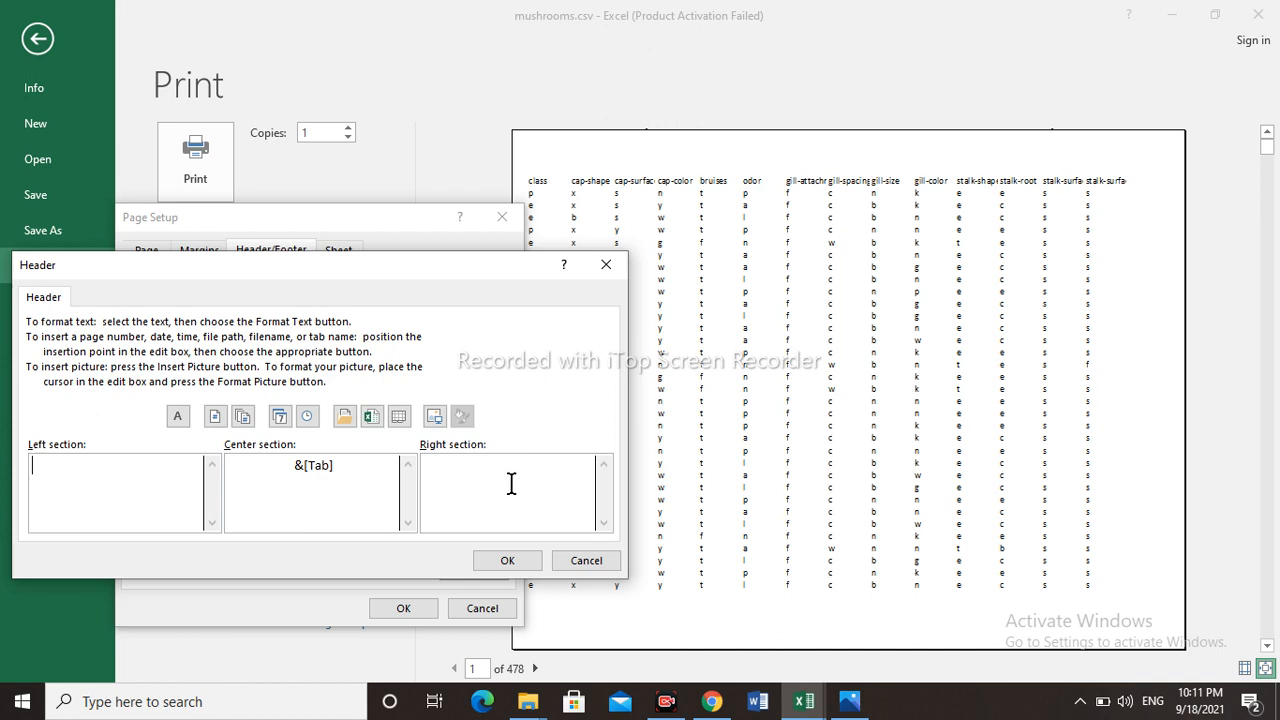
{"action": "left_click", "coordinate": [580, 562]}
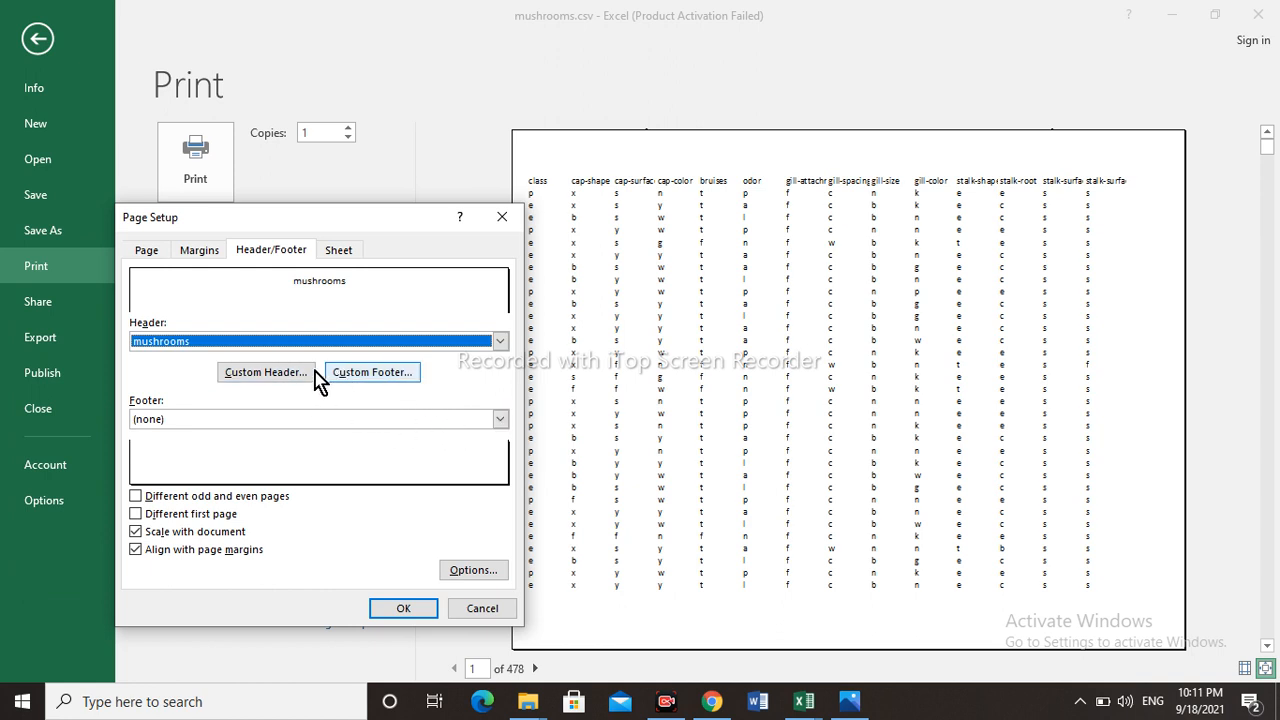
- Set the footer to the preset Page 1, view its custom footer sections, and apply the page setup
{"action": "left_click", "coordinate": [500, 423]}
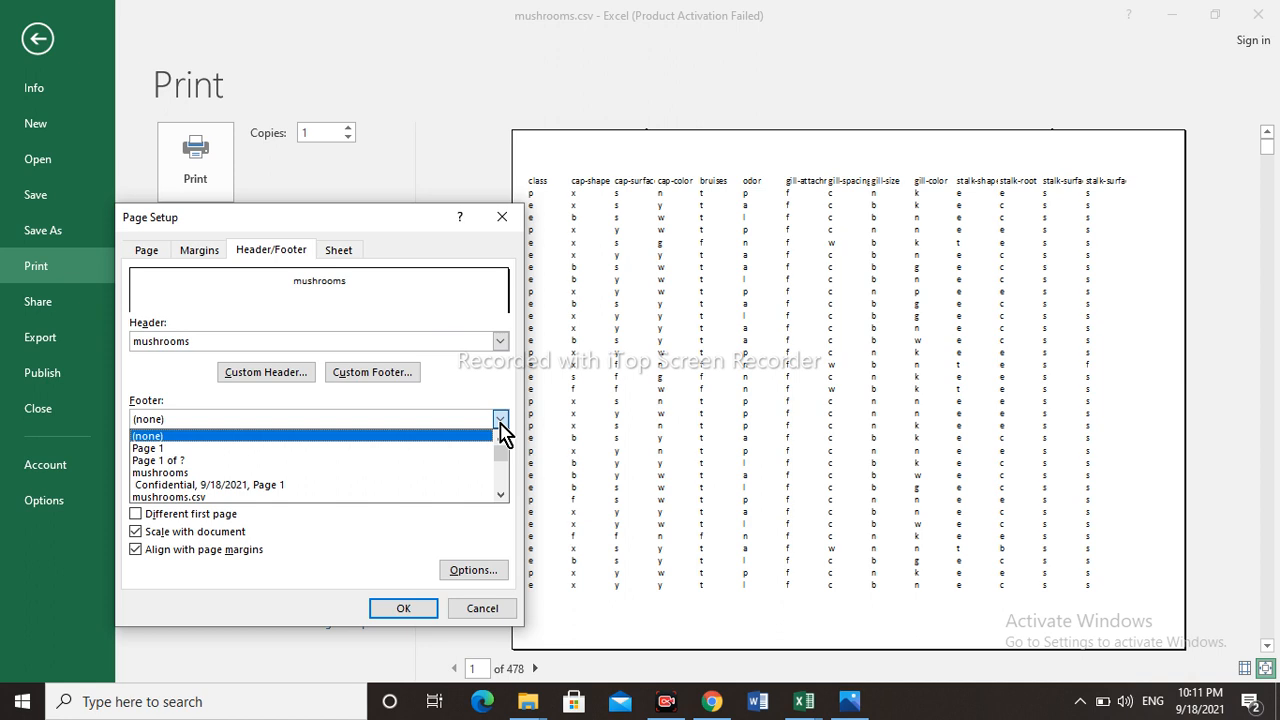
{"action": "left_click", "coordinate": [199, 449]}
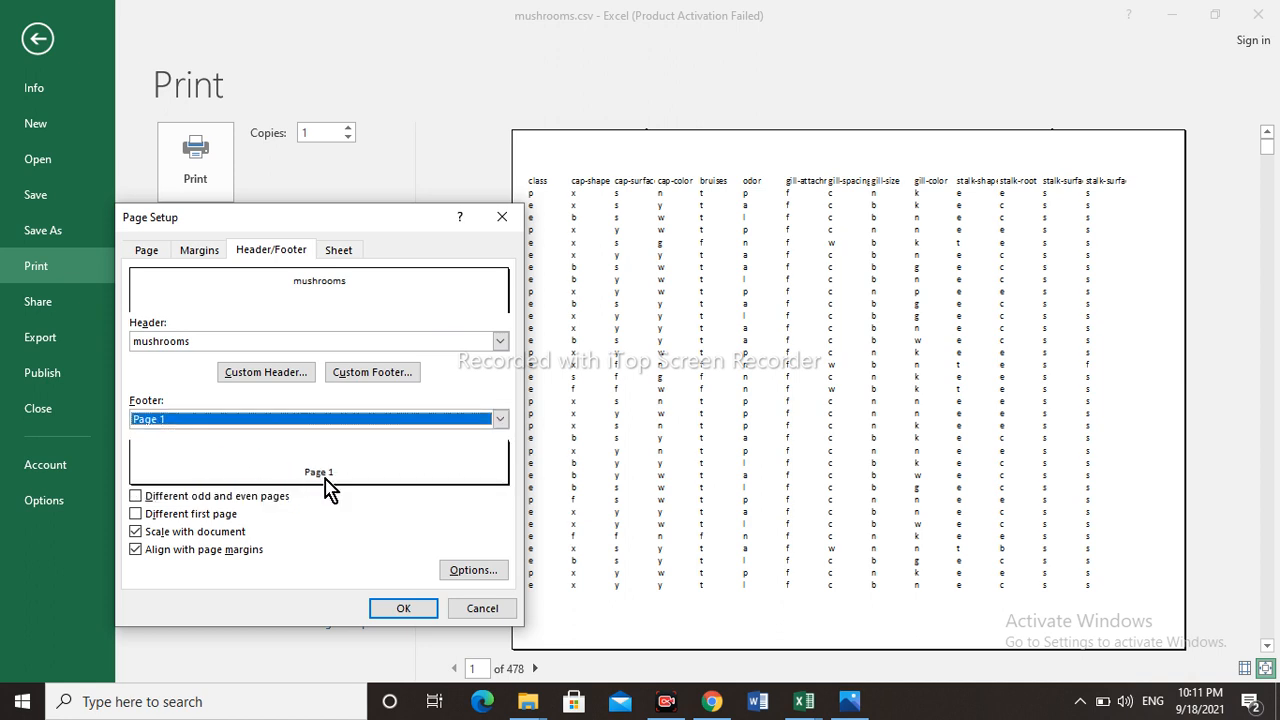
{"action": "left_click", "coordinate": [376, 373]}
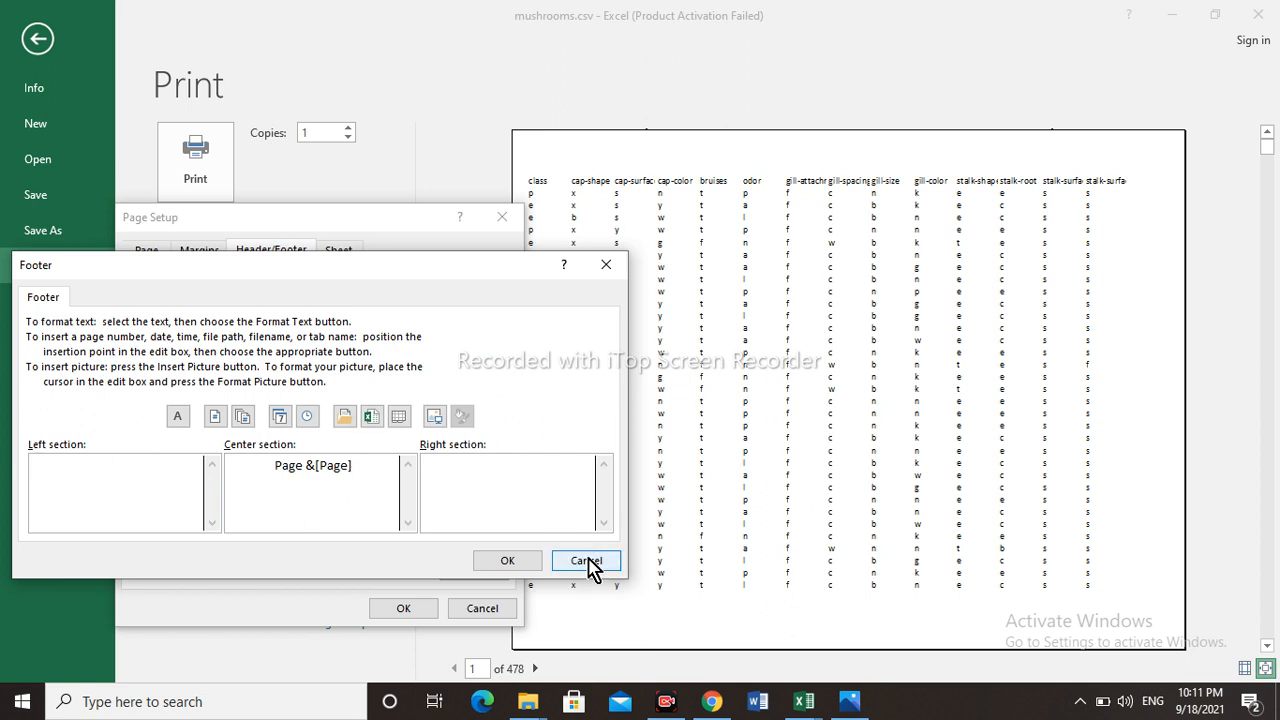
{"action": "left_click", "coordinate": [510, 562]}
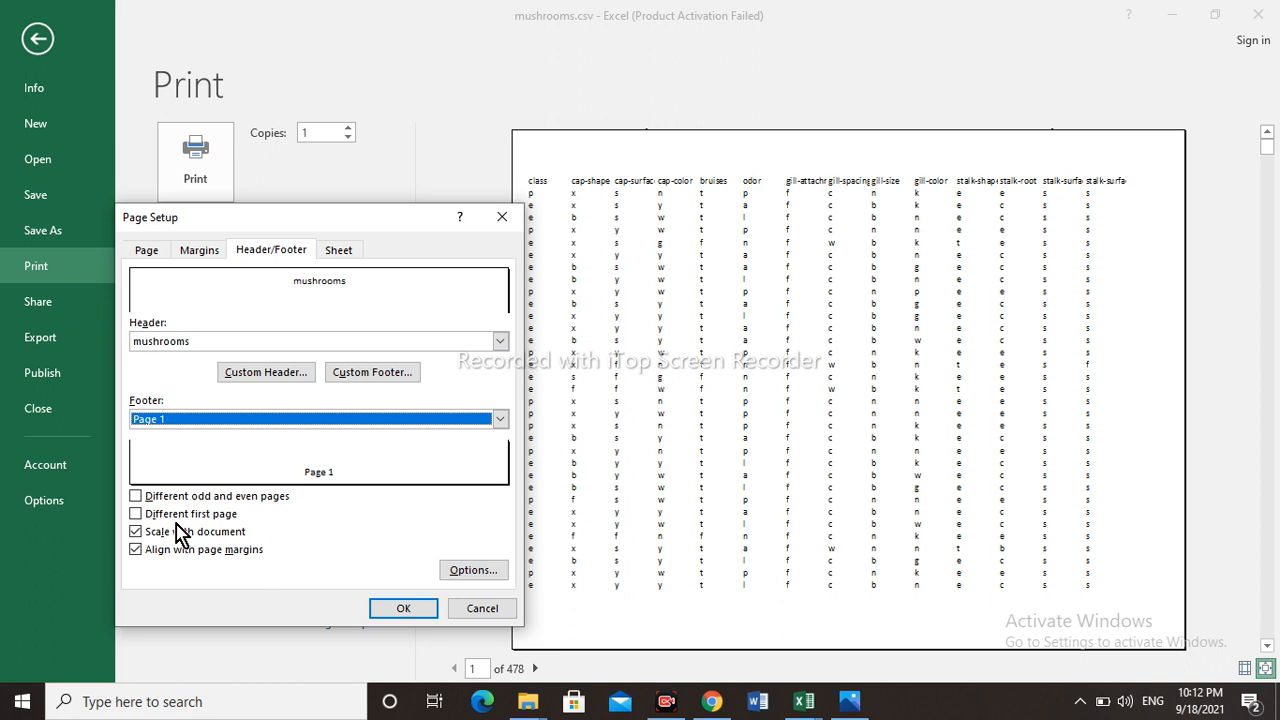
{"action": "left_click", "coordinate": [401, 609]}
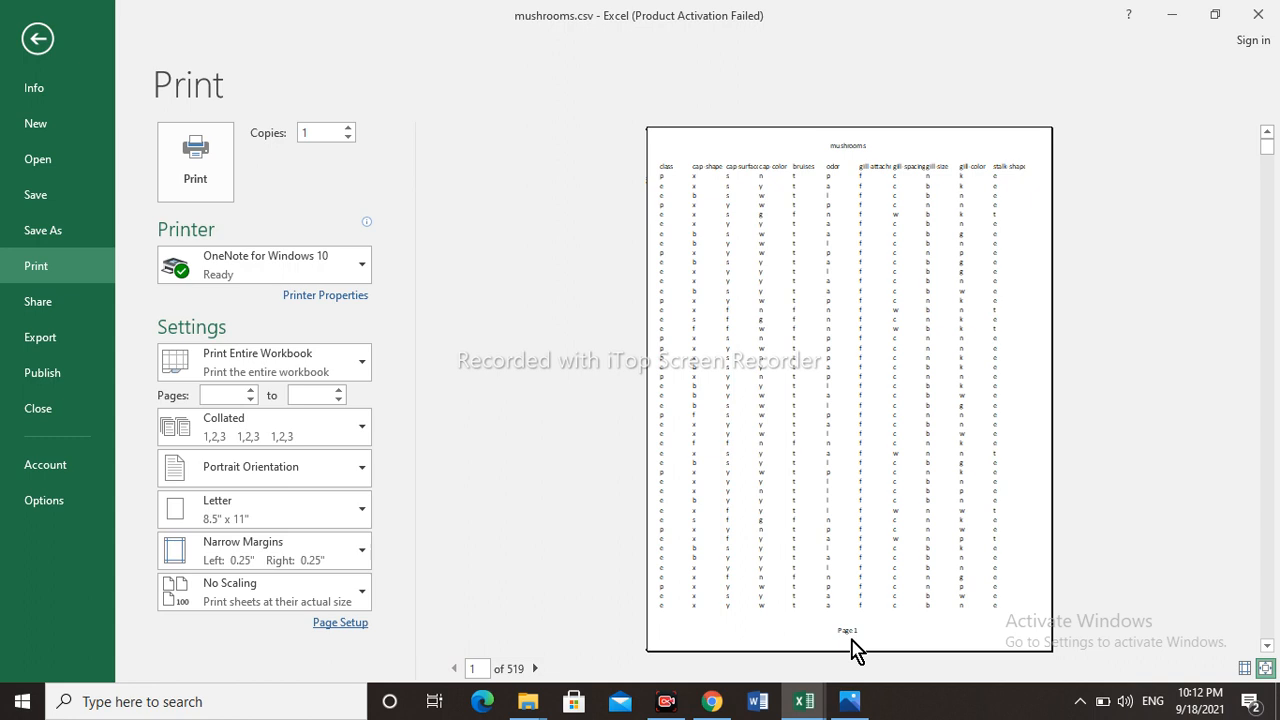
- Page forward and back through the print preview to check the header, footer and column titles on each page
{"action": "left_click", "coordinate": [535, 668]}
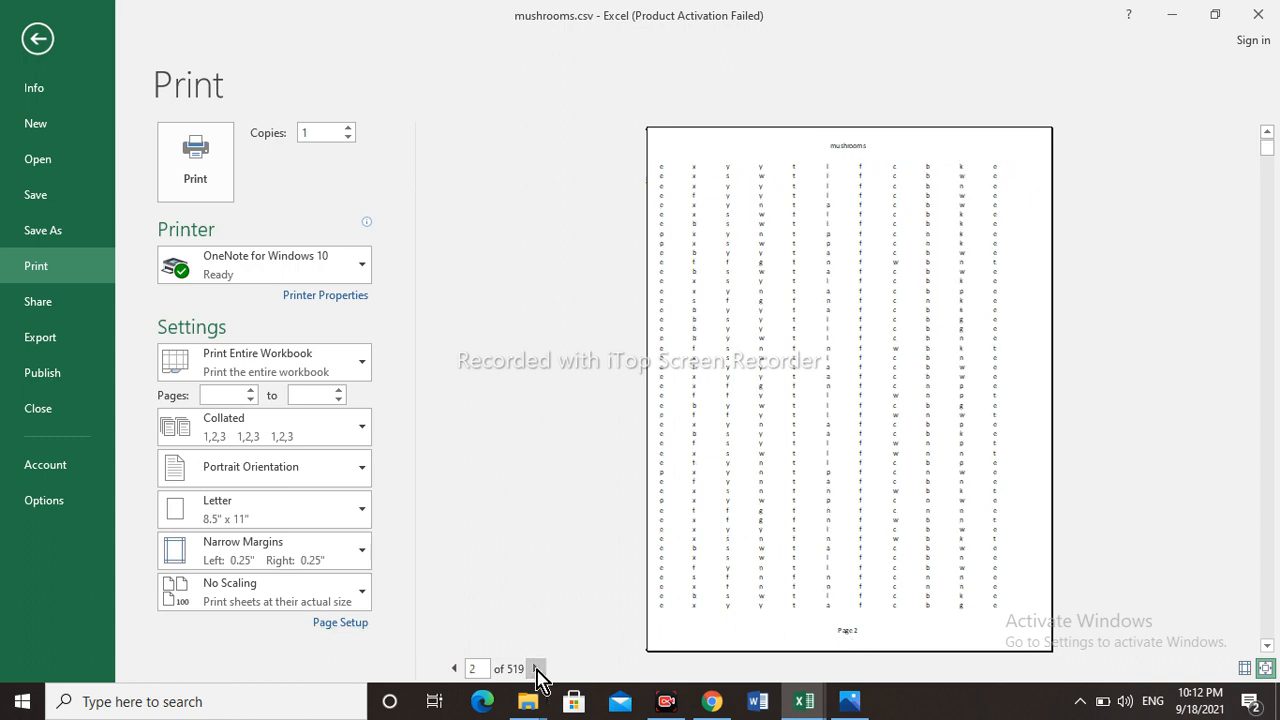
{"action": "left_click", "coordinate": [536, 668]}
{"action": "left_click", "coordinate": [536, 668]}
{"action": "left_click", "coordinate": [537, 669]}
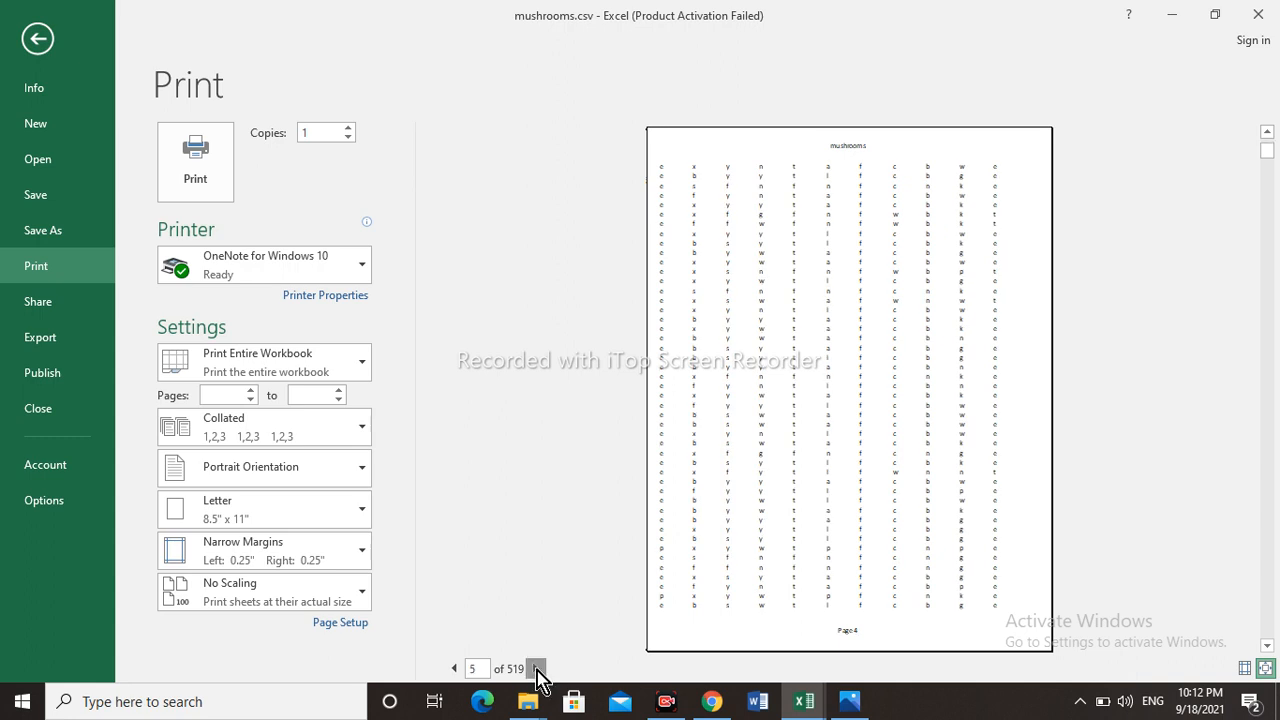
{"action": "left_click", "coordinate": [450, 668]}
{"action": "left_click", "coordinate": [450, 668]}
{"action": "left_click", "coordinate": [450, 668]}
{"action": "left_click", "coordinate": [450, 668]}
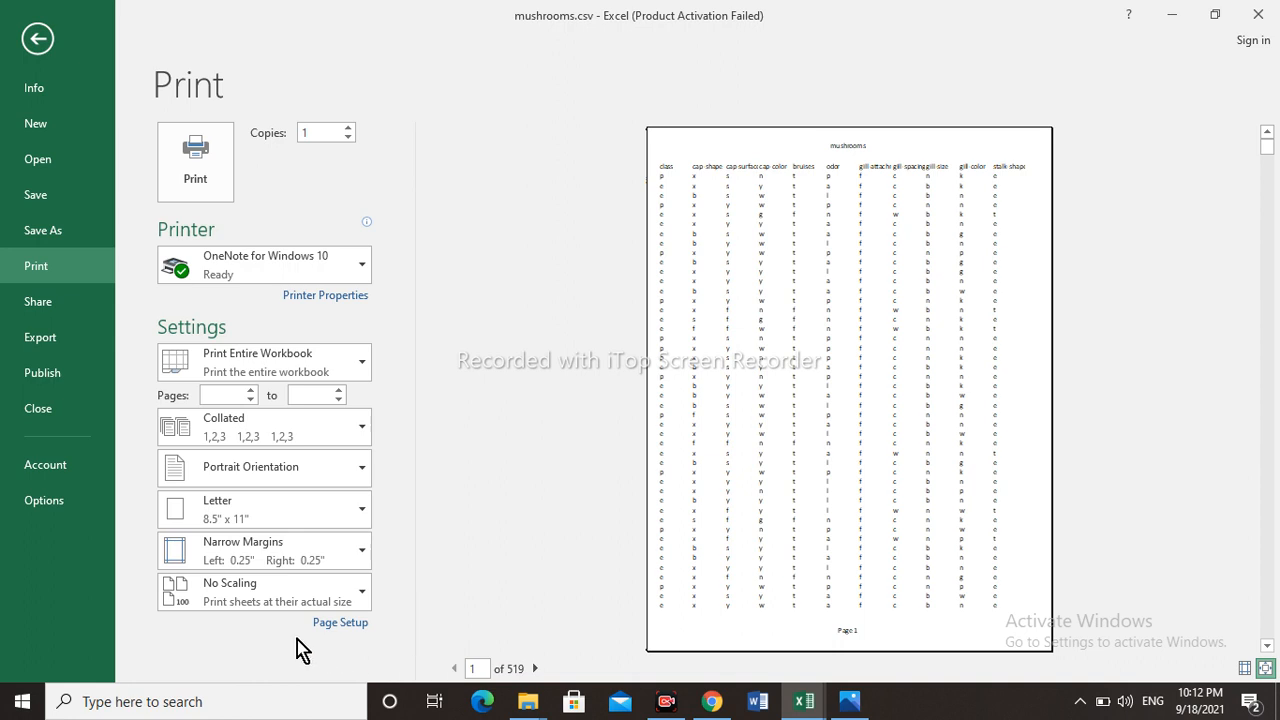
{"action": "left_click", "coordinate": [536, 668]}
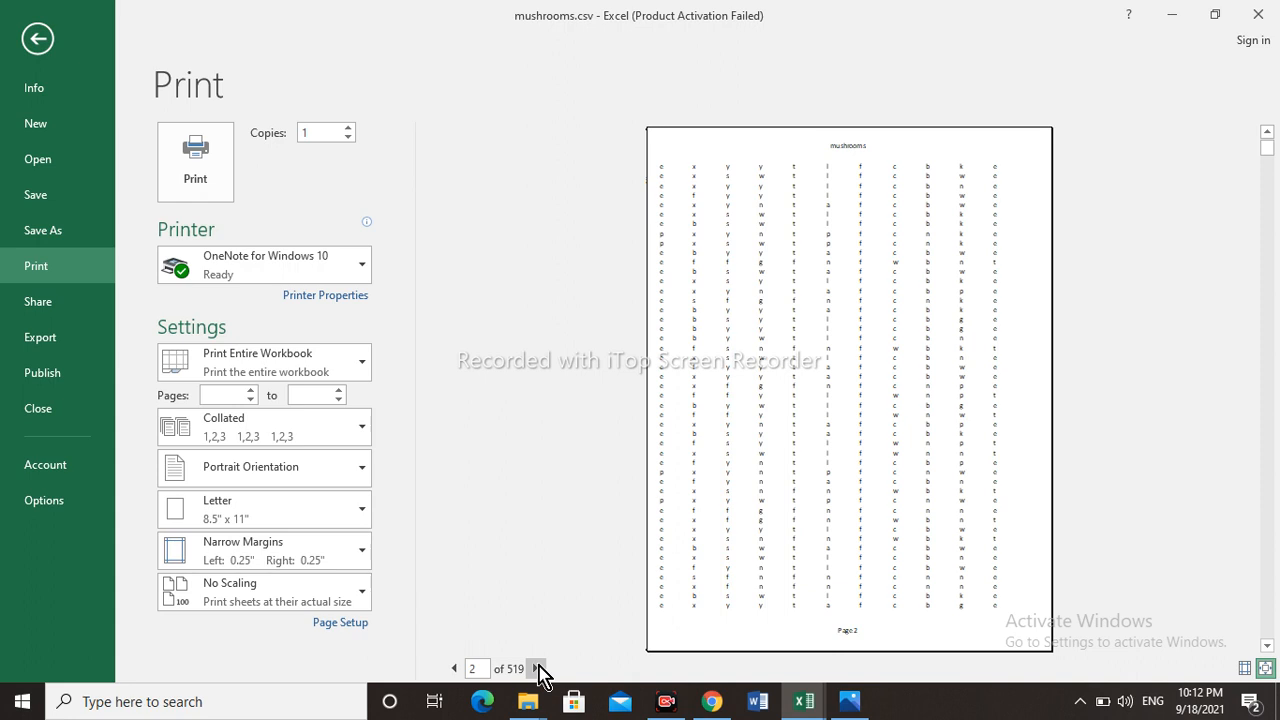
{"action": "left_click", "coordinate": [453, 668]}
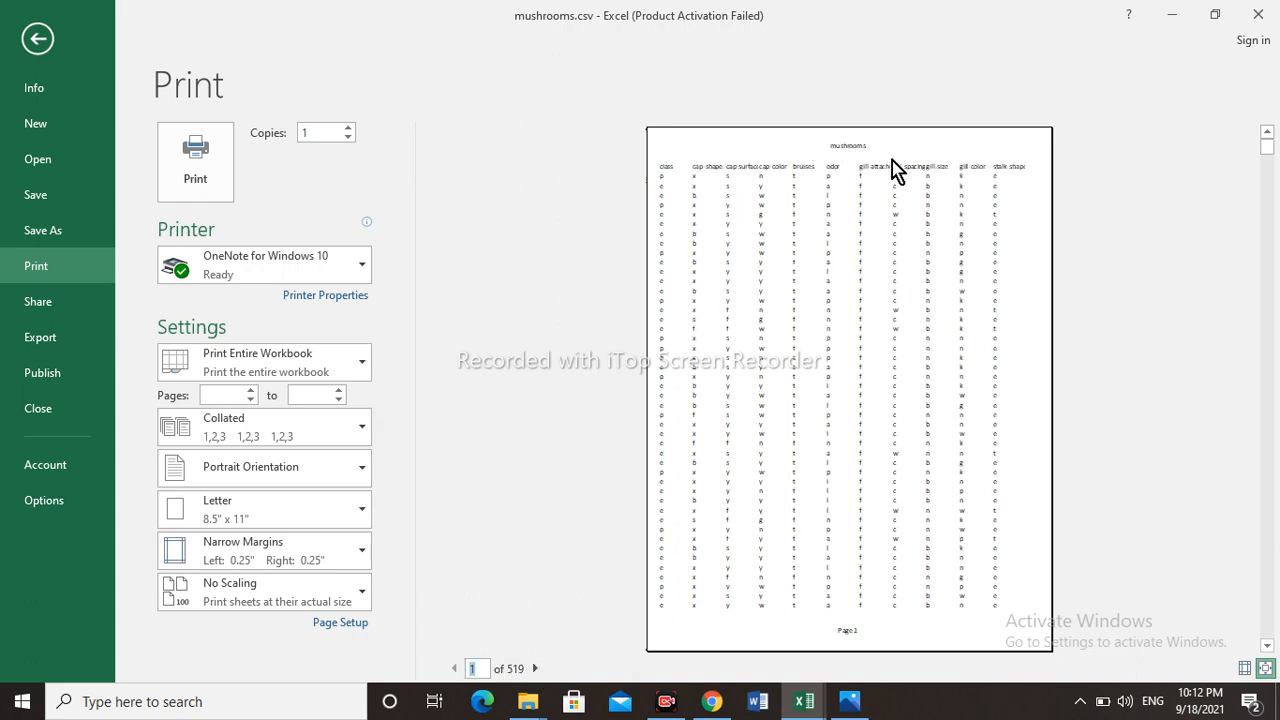
{"action": "left_click", "coordinate": [535, 668]}
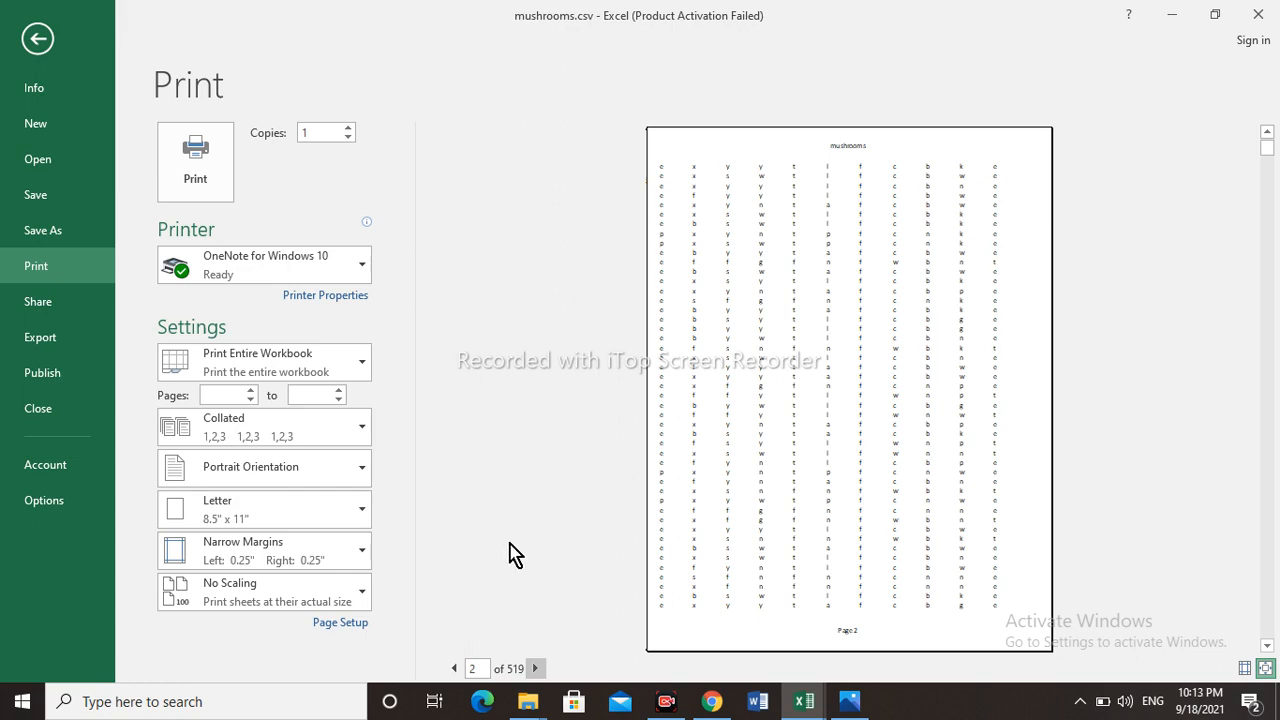
{"action": "left_click", "coordinate": [452, 668]}
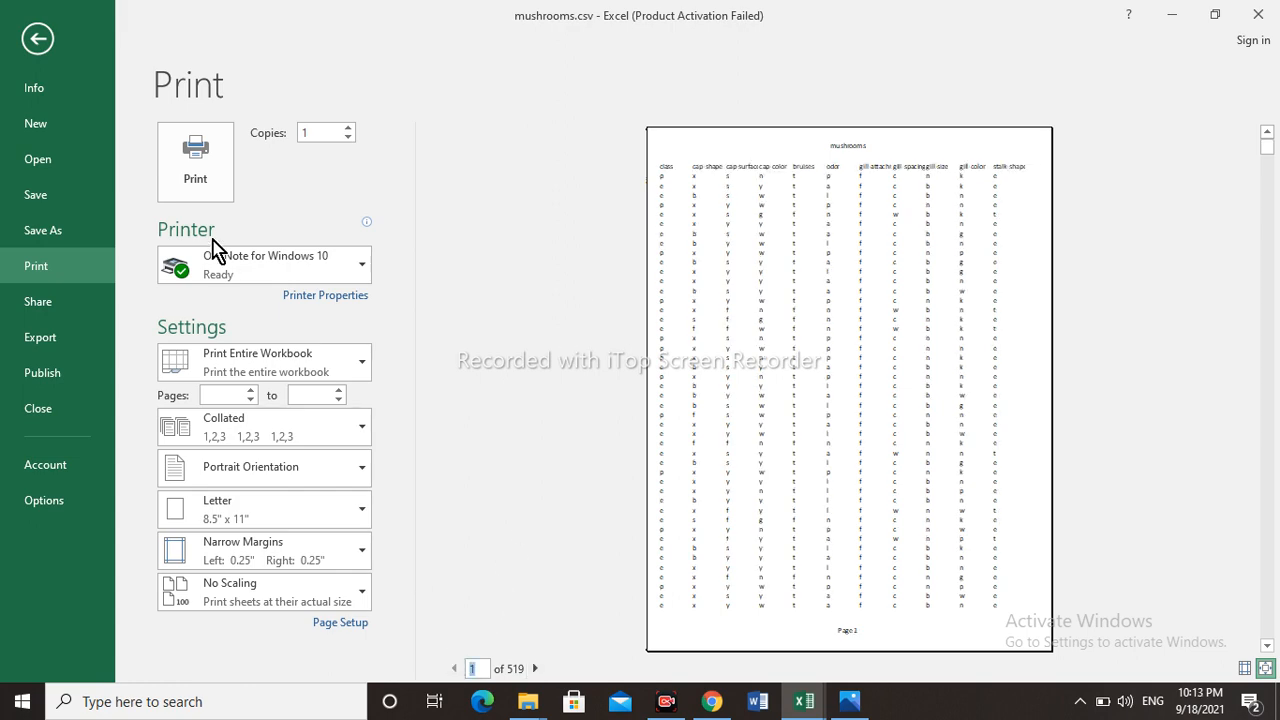
- Return to the mushrooms worksheet and set row 1 ($1:$1) as the print title row repeated at the top of every page
{"action": "left_click", "coordinate": [46, 46]}
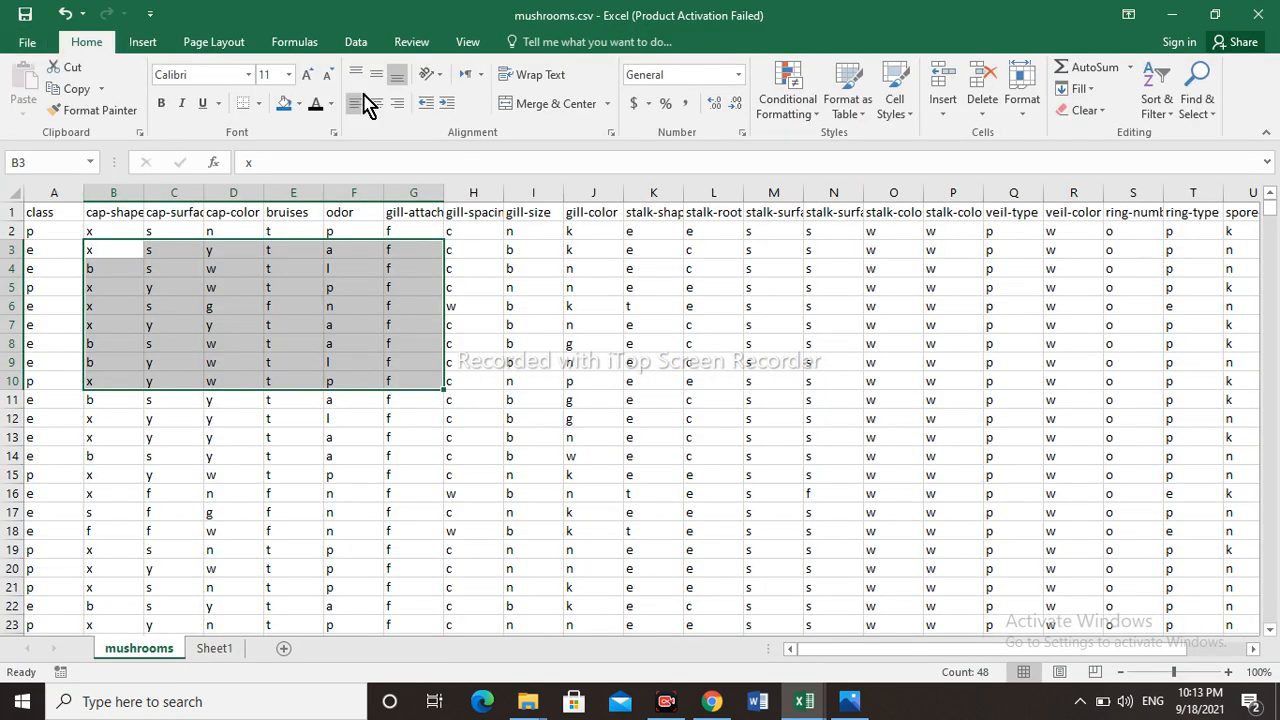
{"action": "left_click", "coordinate": [497, 469]}
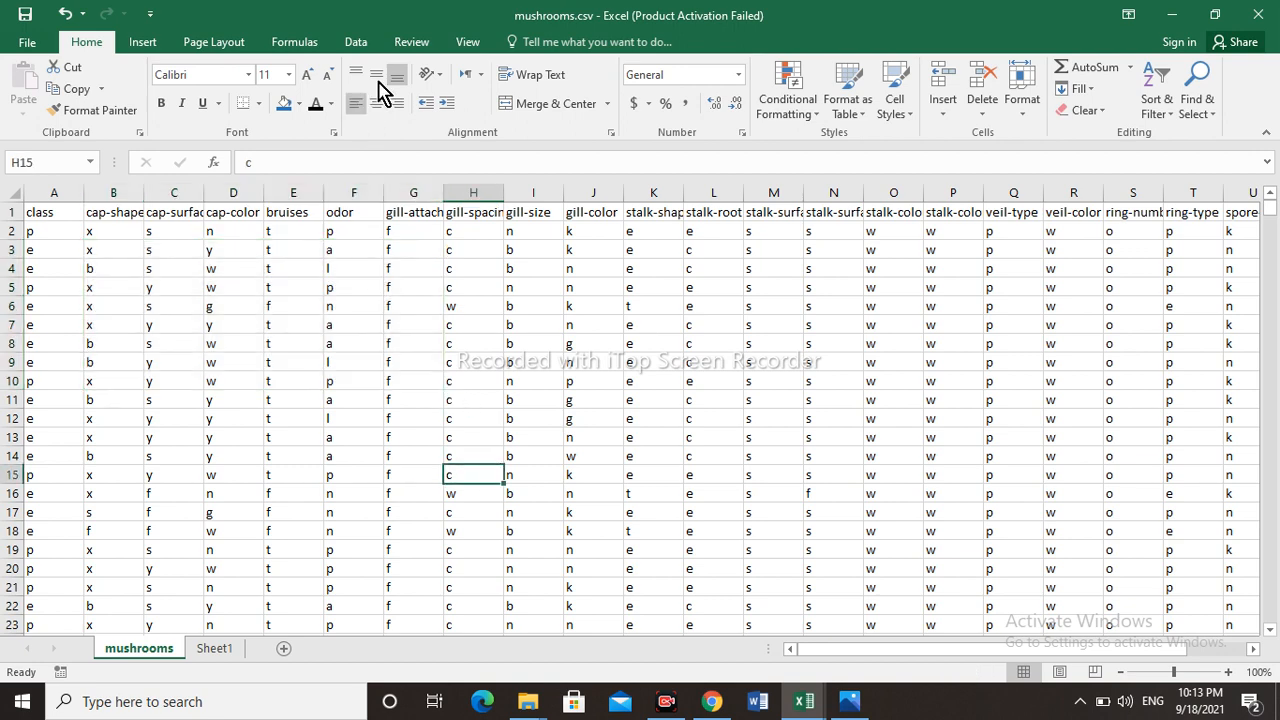
{"action": "left_click", "coordinate": [207, 47]}
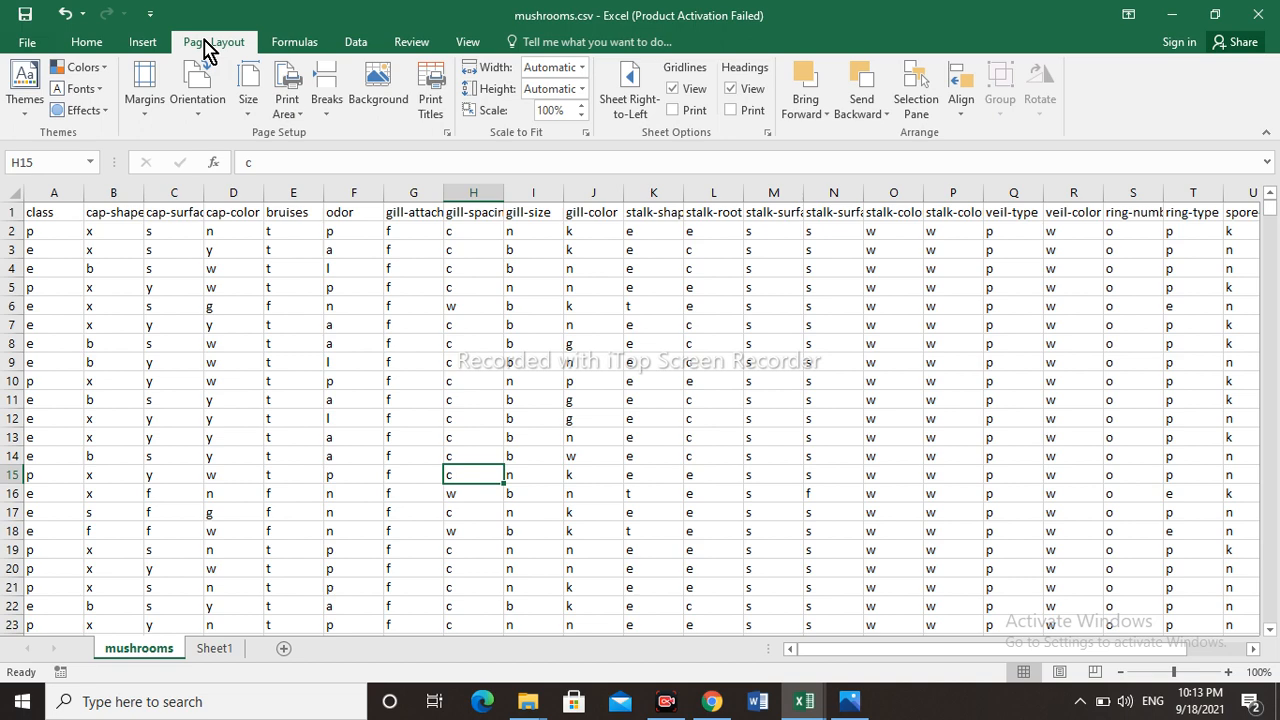
{"action": "left_click", "coordinate": [440, 115]}
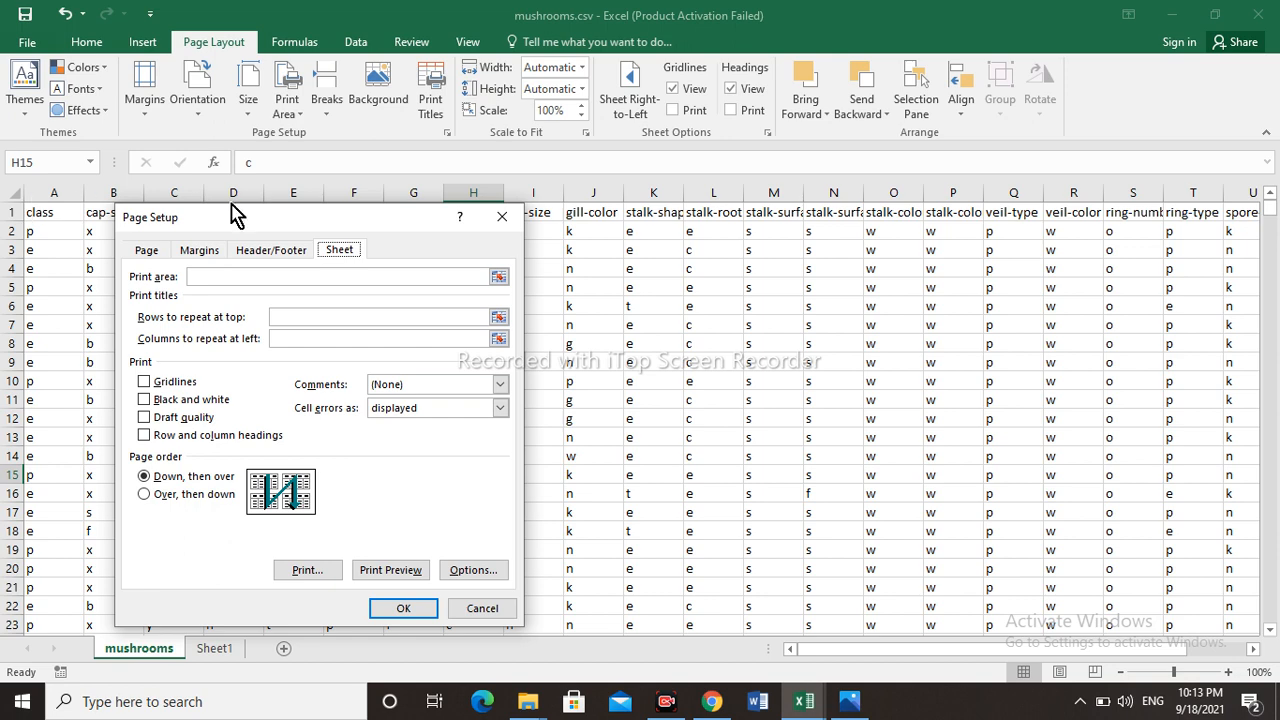
{"action": "left_click", "coordinate": [497, 317]}
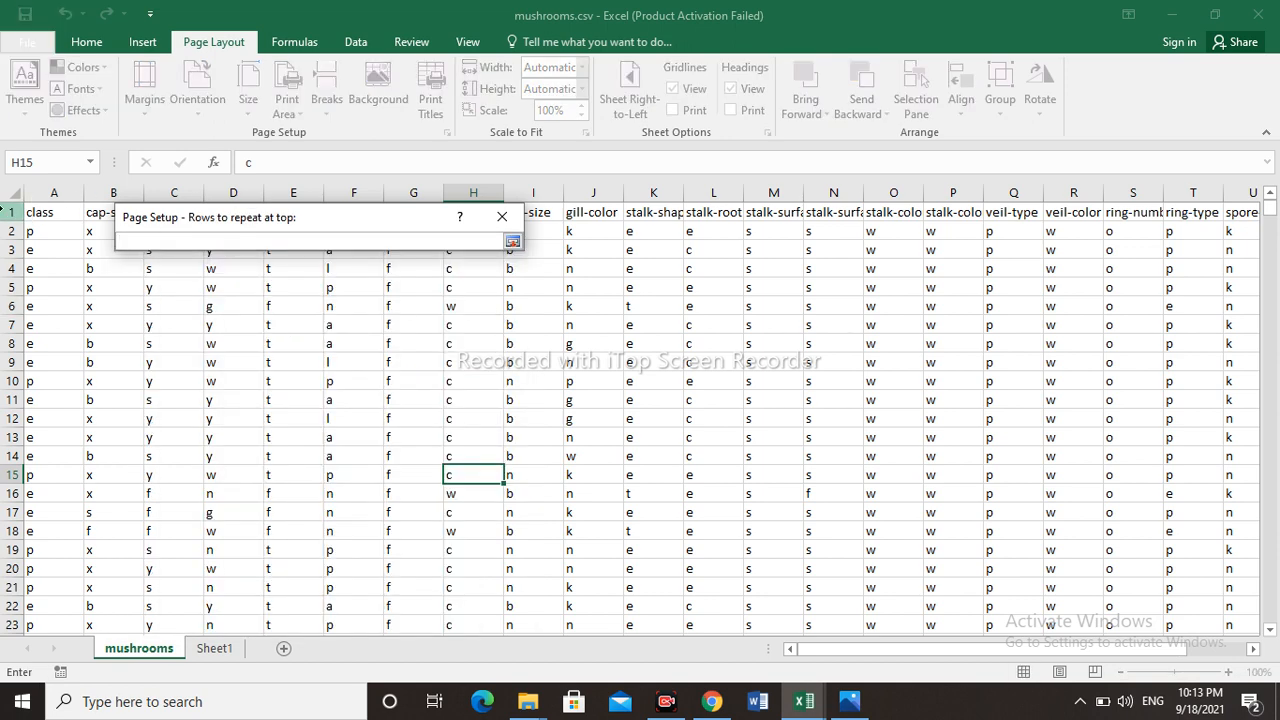
{"action": "left_click", "coordinate": [17, 212]}
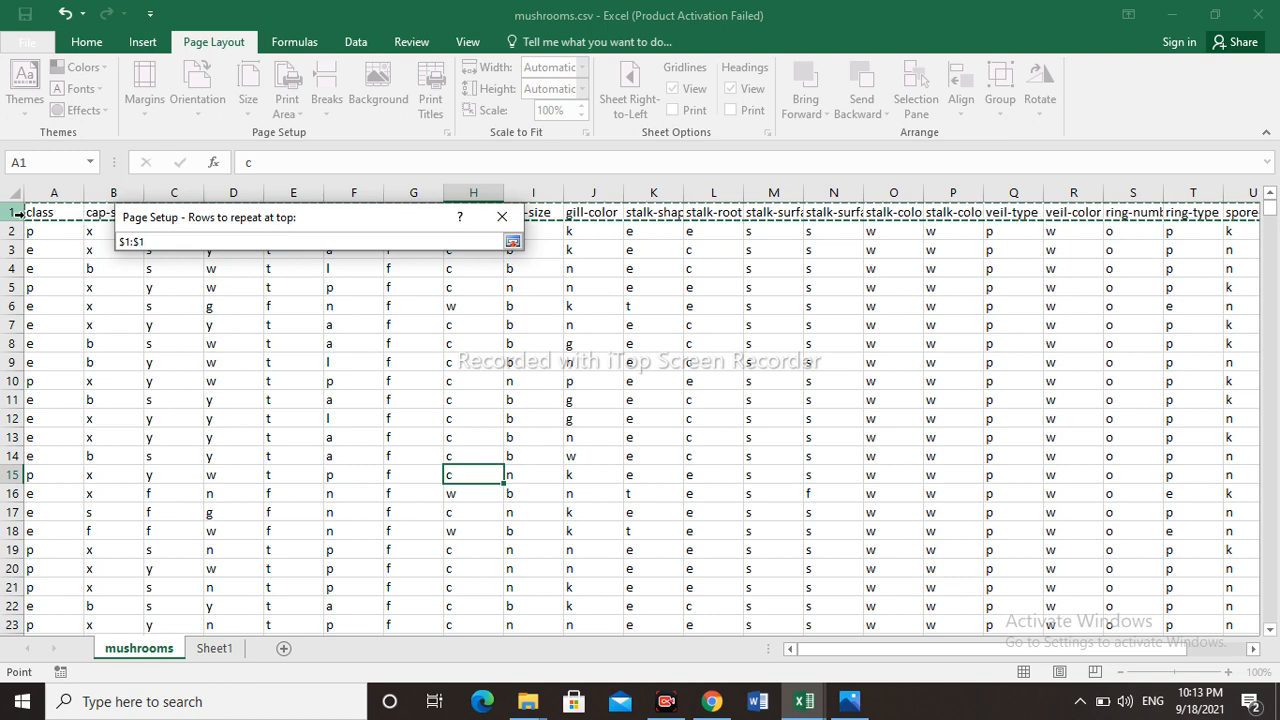
{"action": "key", "text": "Return"}
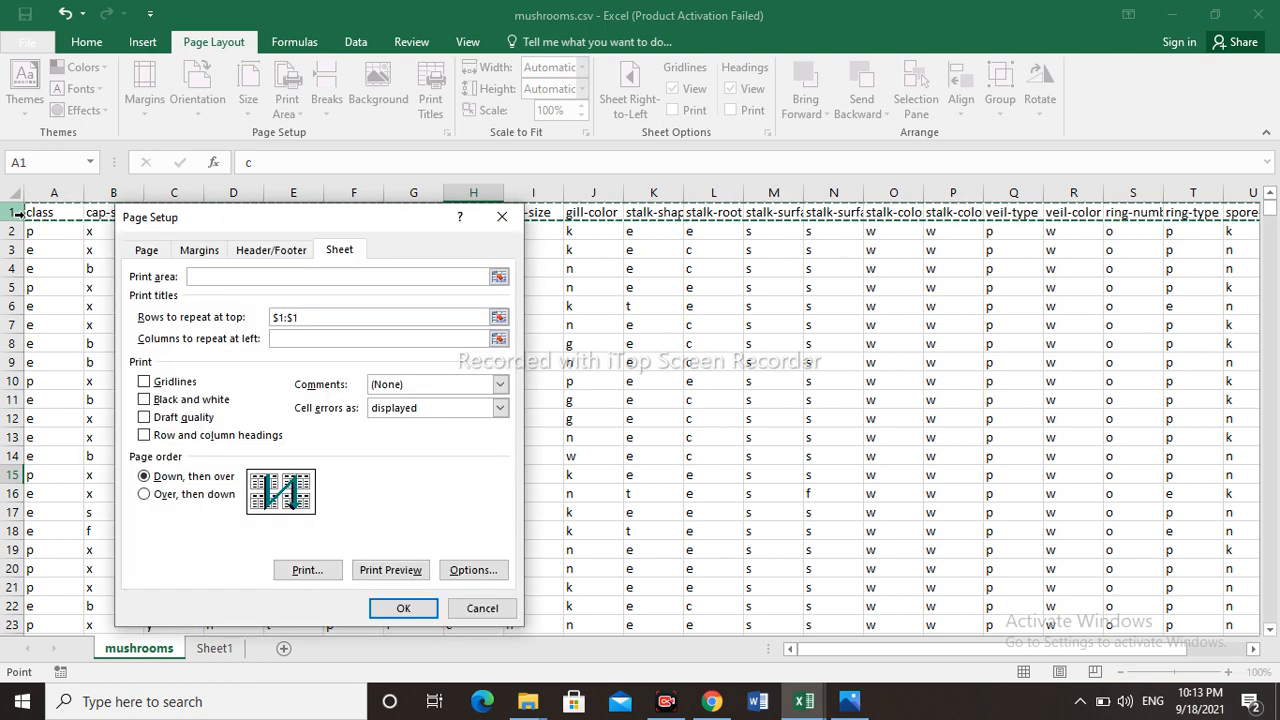
{"action": "left_click", "coordinate": [420, 607]}
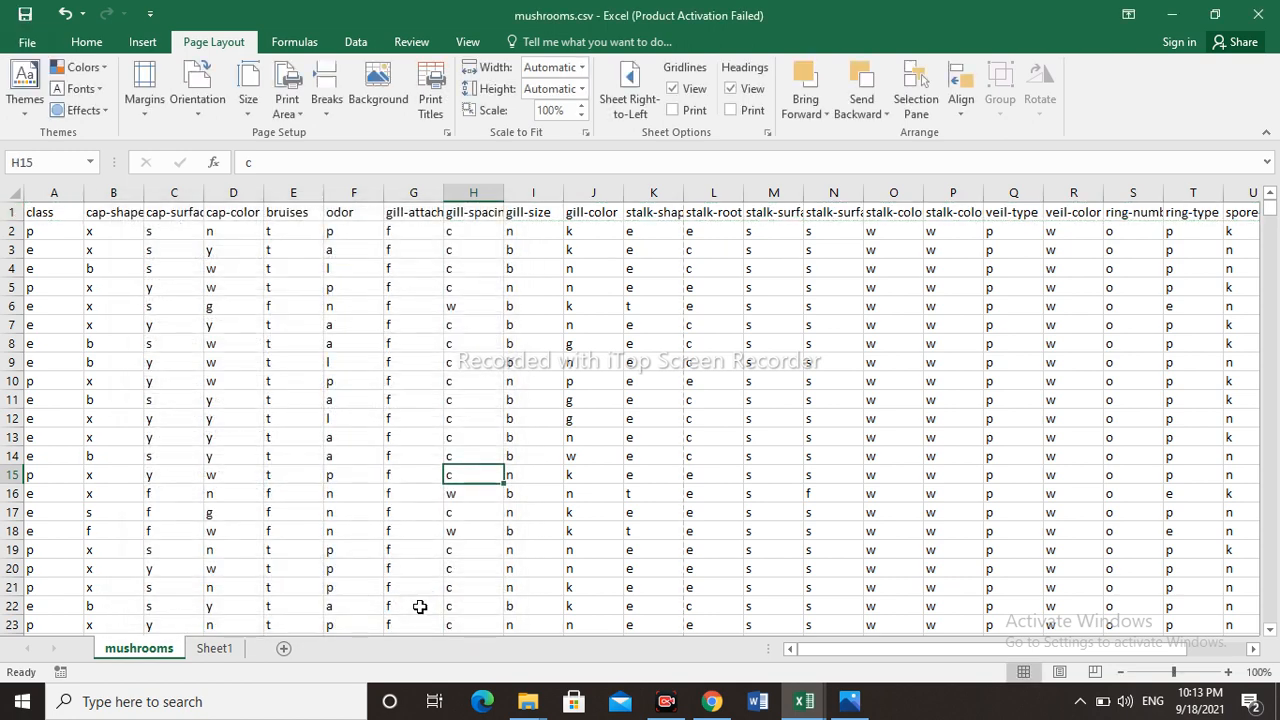
- Open the print preview and page through to page 5 to check the column titles on each page
{"action": "left_click", "coordinate": [296, 274]}
{"action": "left_click", "coordinate": [28, 44]}
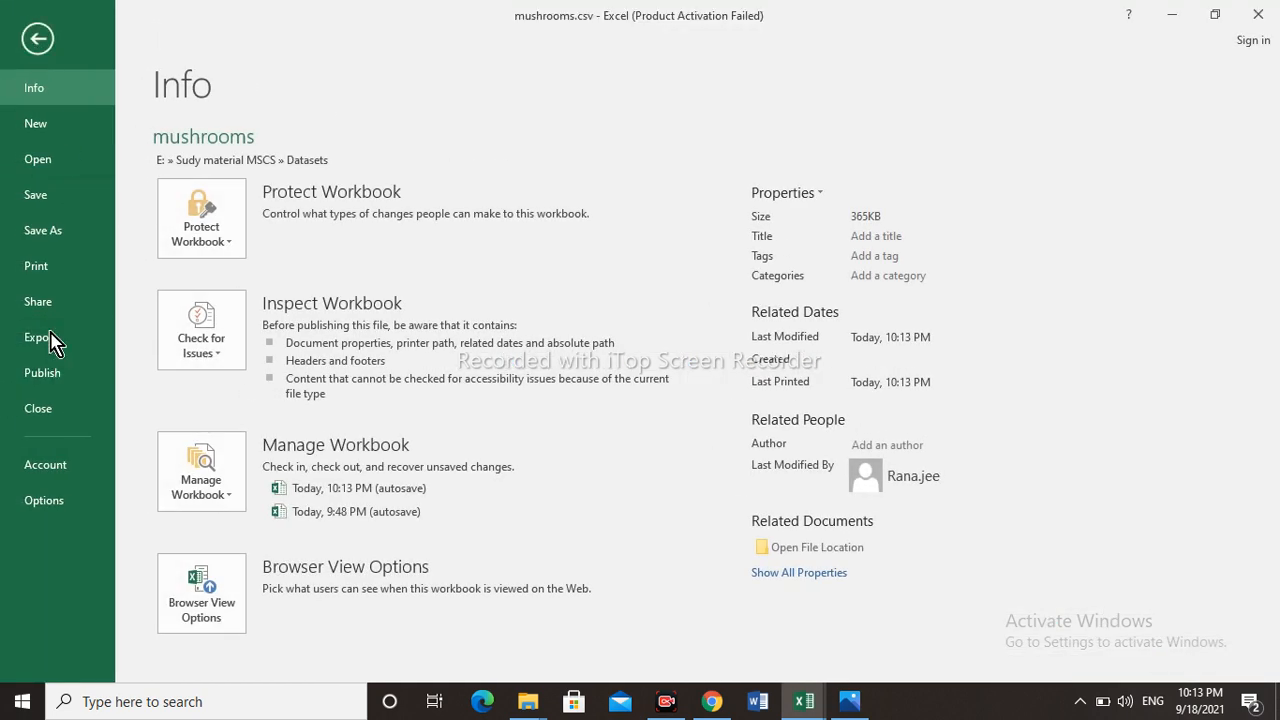
{"action": "left_click", "coordinate": [43, 271]}
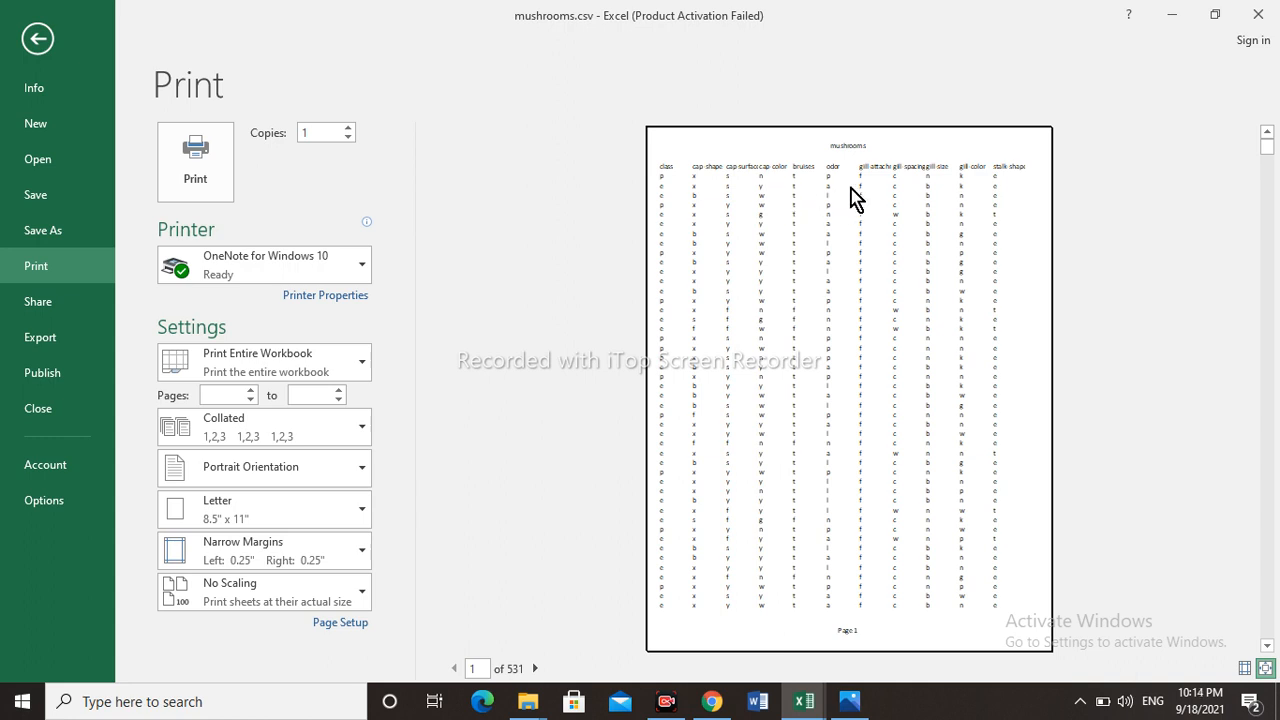
{"action": "left_click", "coordinate": [534, 668]}
{"action": "left_click", "coordinate": [534, 668]}
{"action": "left_click", "coordinate": [536, 668]}
{"action": "left_click", "coordinate": [536, 668]}
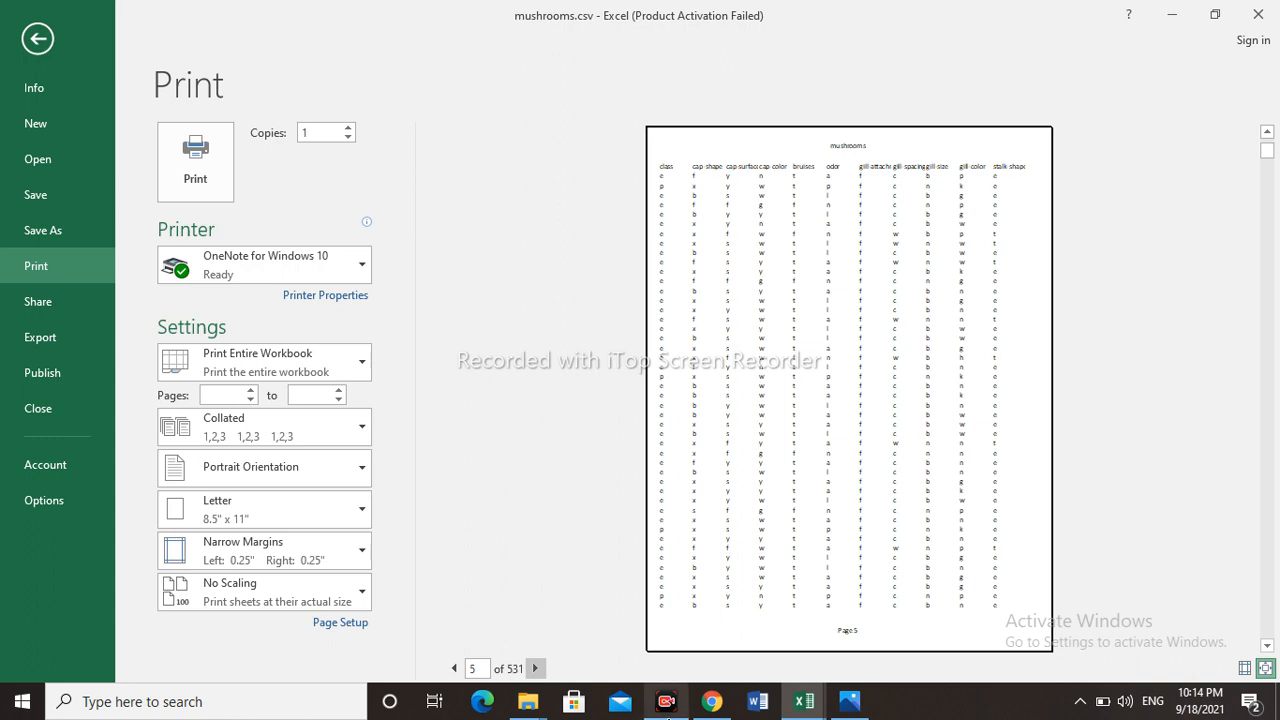
{"action": "mouse_move", "coordinate": [666, 701]}
{"action": "left_click", "coordinate": [672, 610]}
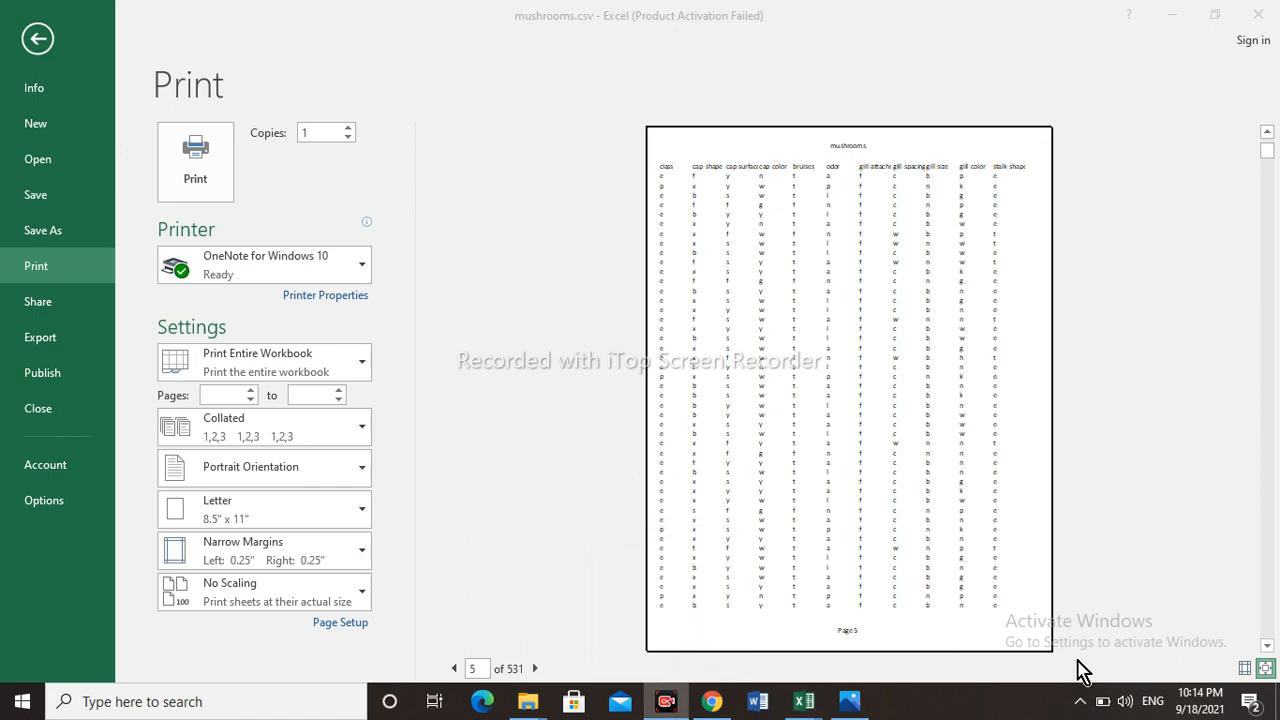